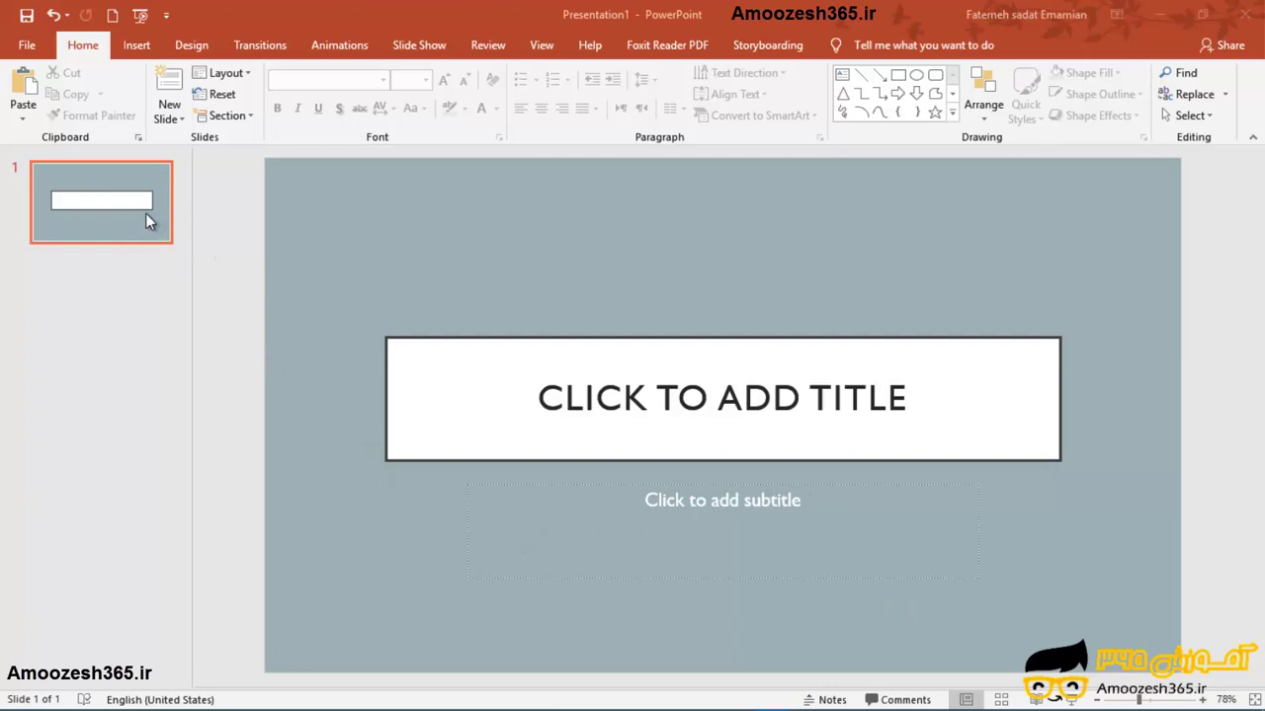
# Add a Content with Caption slide and paste the Persian paragraph into its content area.
pyautogui.click(180, 118)
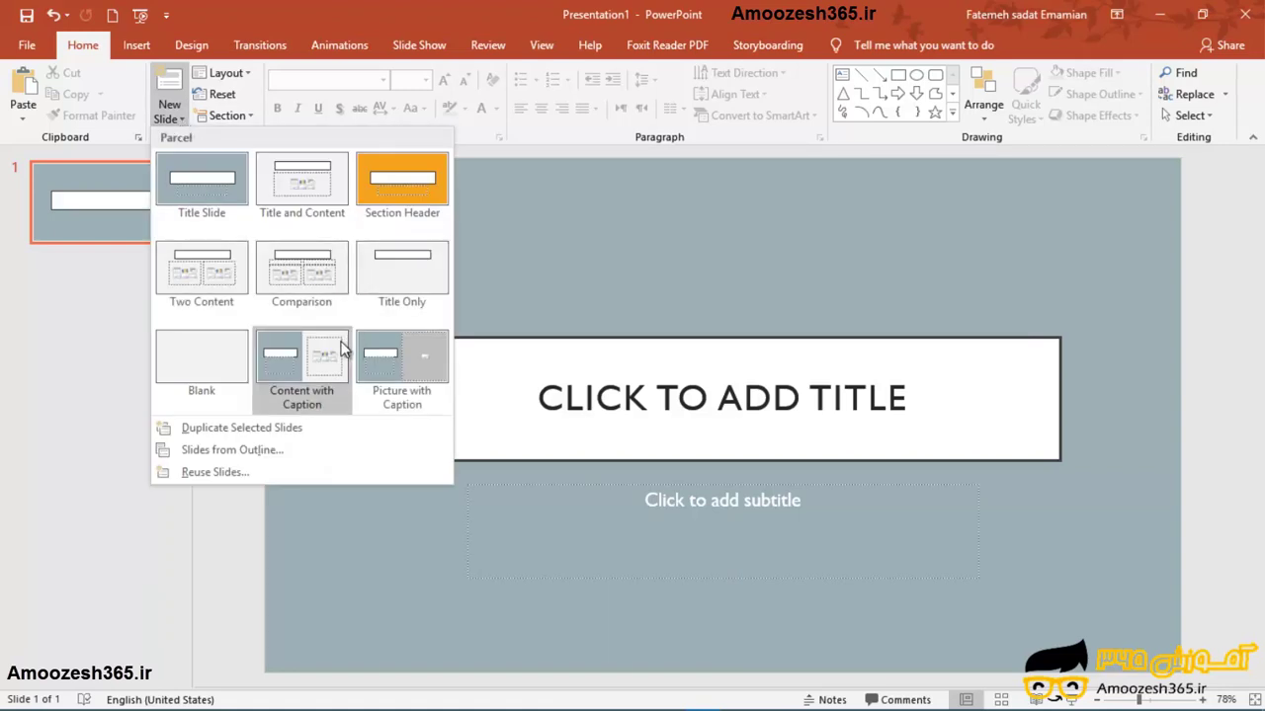
pyautogui.click(331, 373)
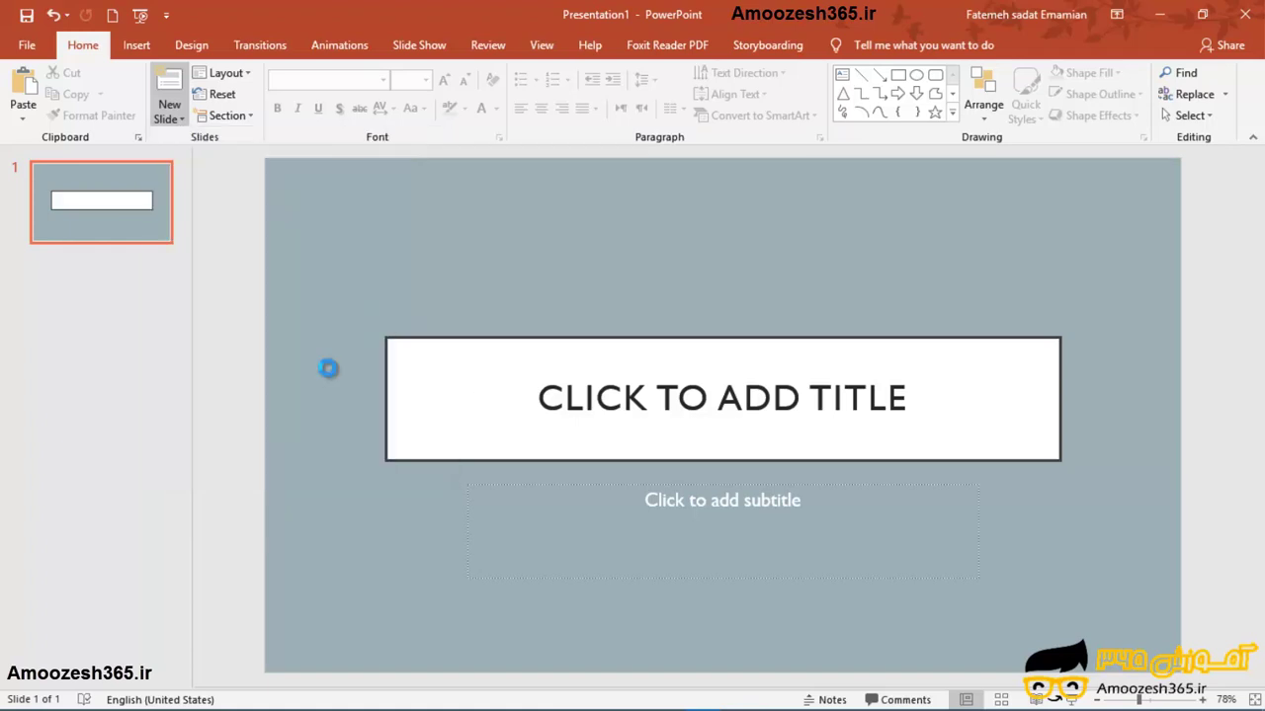
pyautogui.click(786, 269)
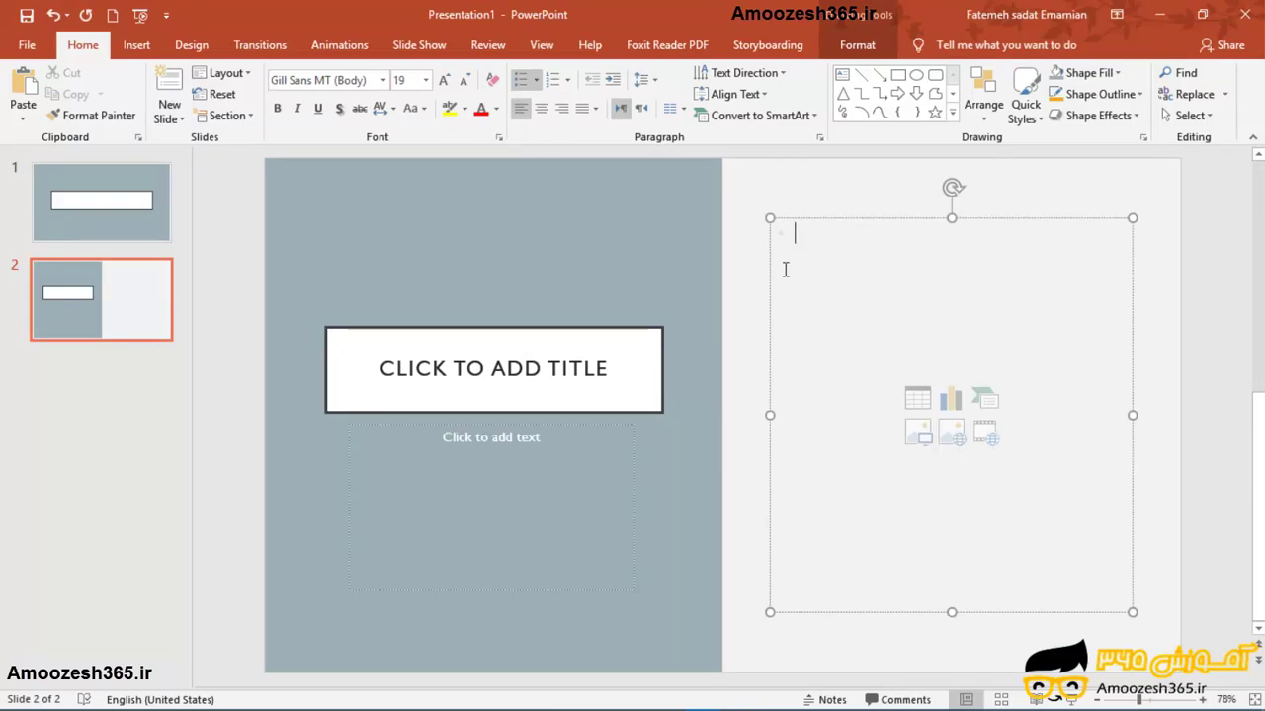
pyautogui.hotkey('ctrl', 'v')
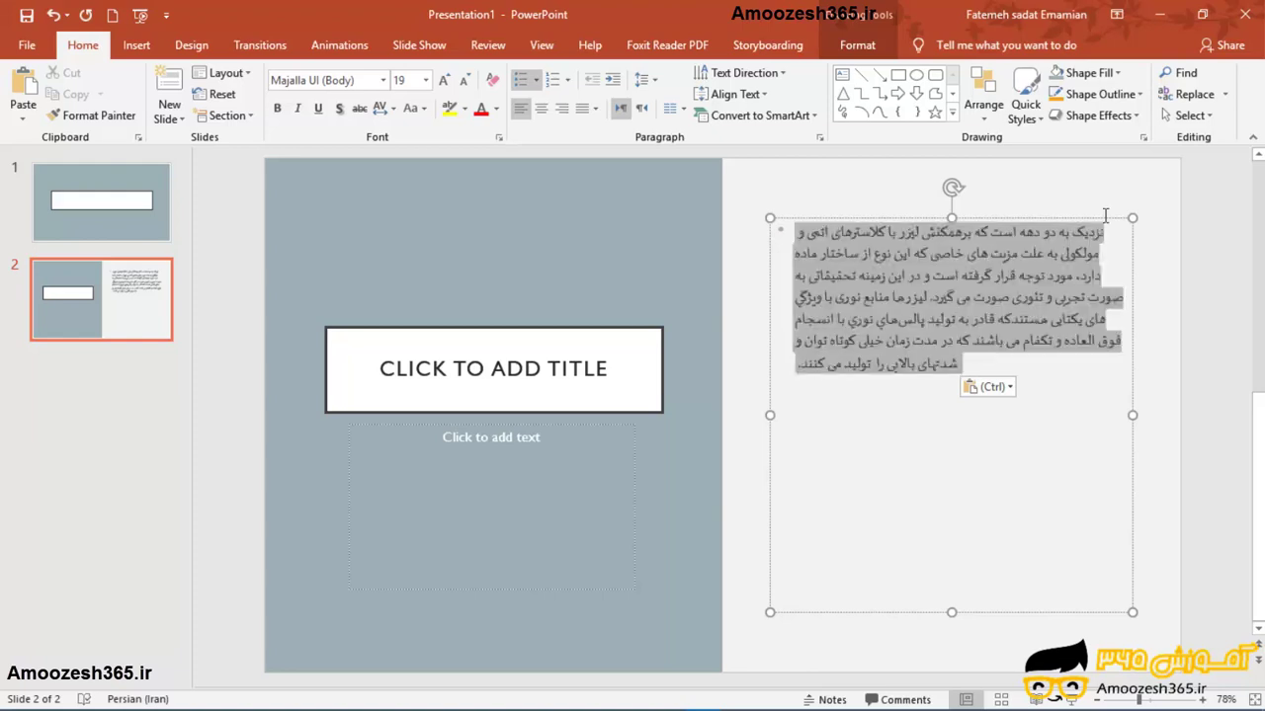
# Justify the whole Persian paragraph evenly between both margins.
pyautogui.moveTo(818, 372); pyautogui.dragTo(1100, 219)
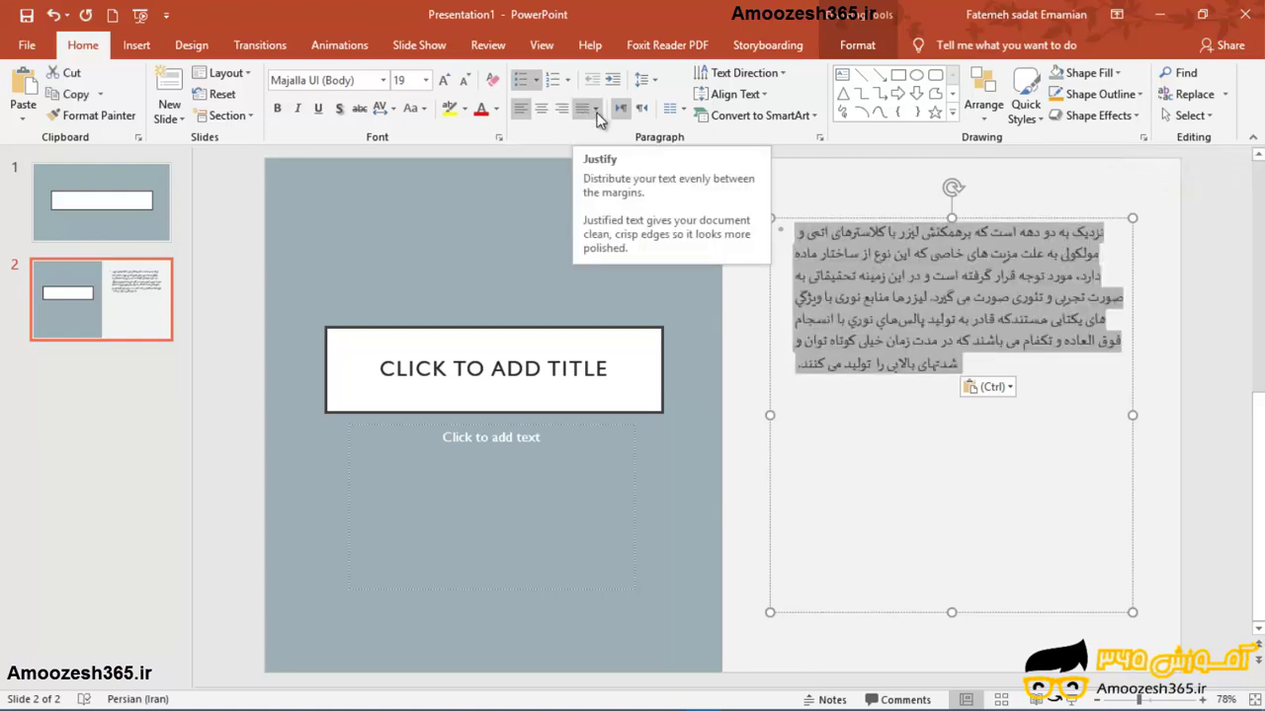
pyautogui.click(597, 110)
pyautogui.click(589, 131)
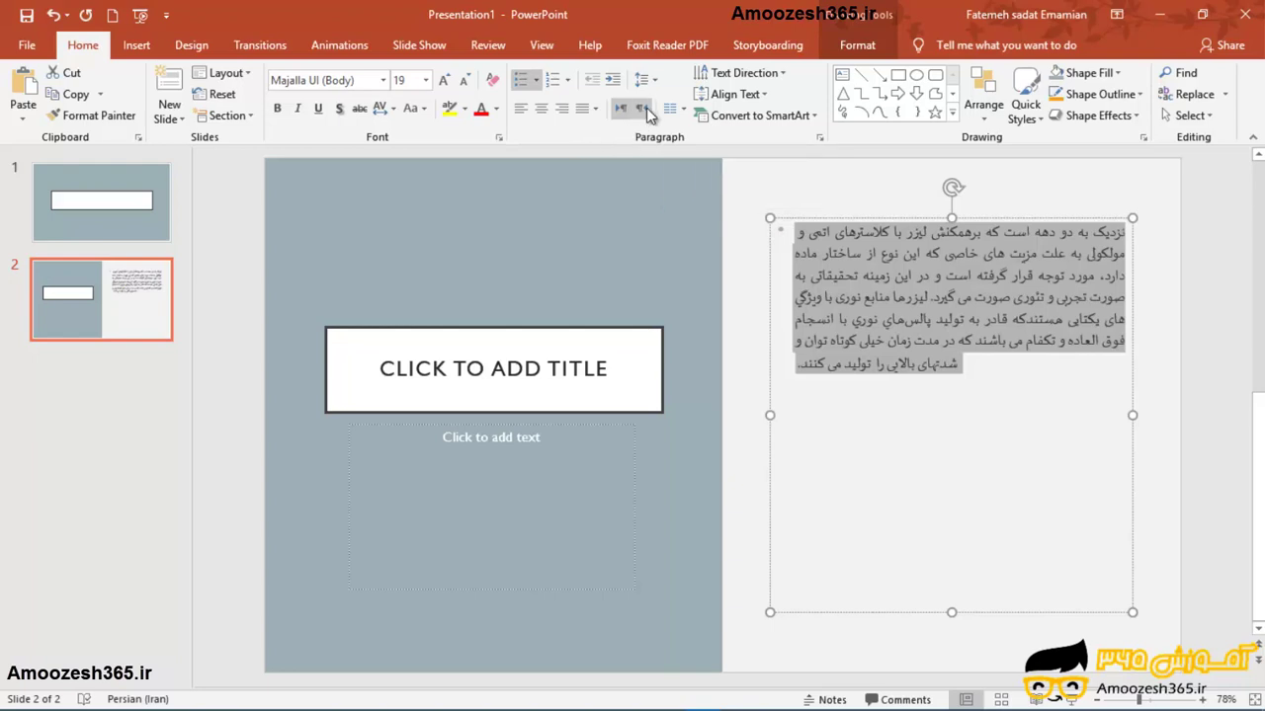
# Set the slide 2 Persian paragraph to Right-to-Left text direction.
pyautogui.click(647, 114)
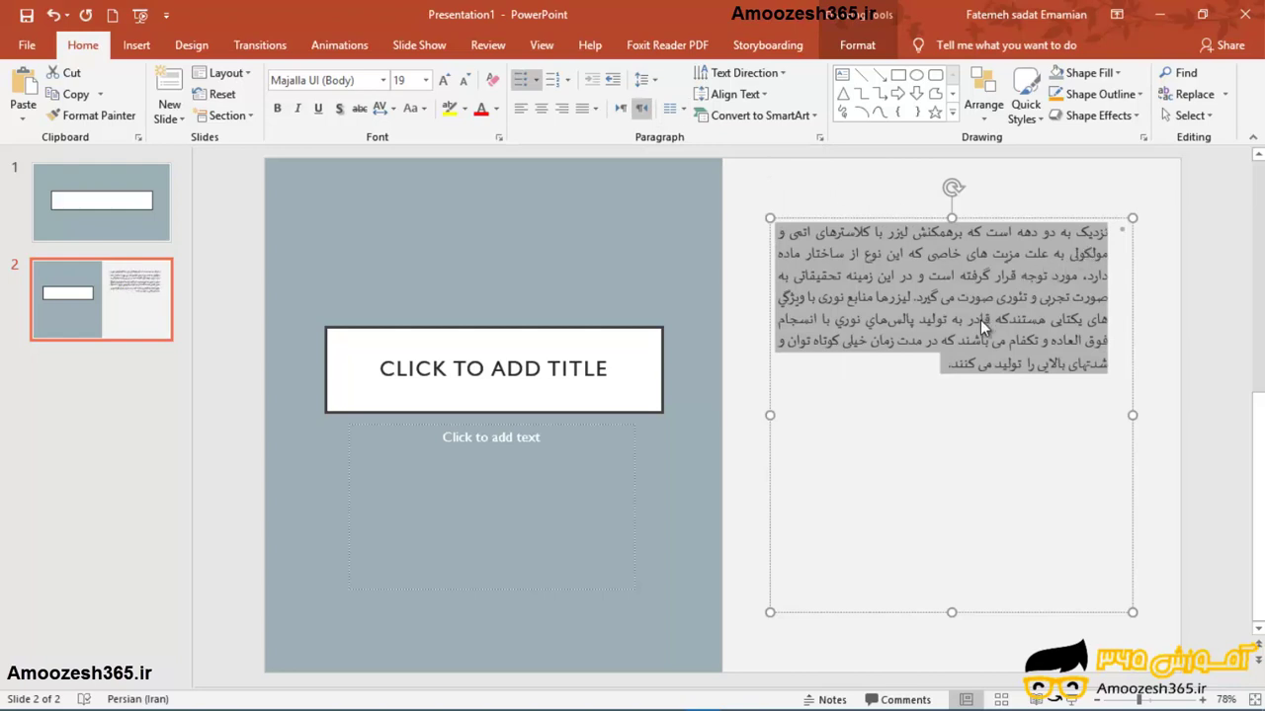
pyautogui.click(884, 398)
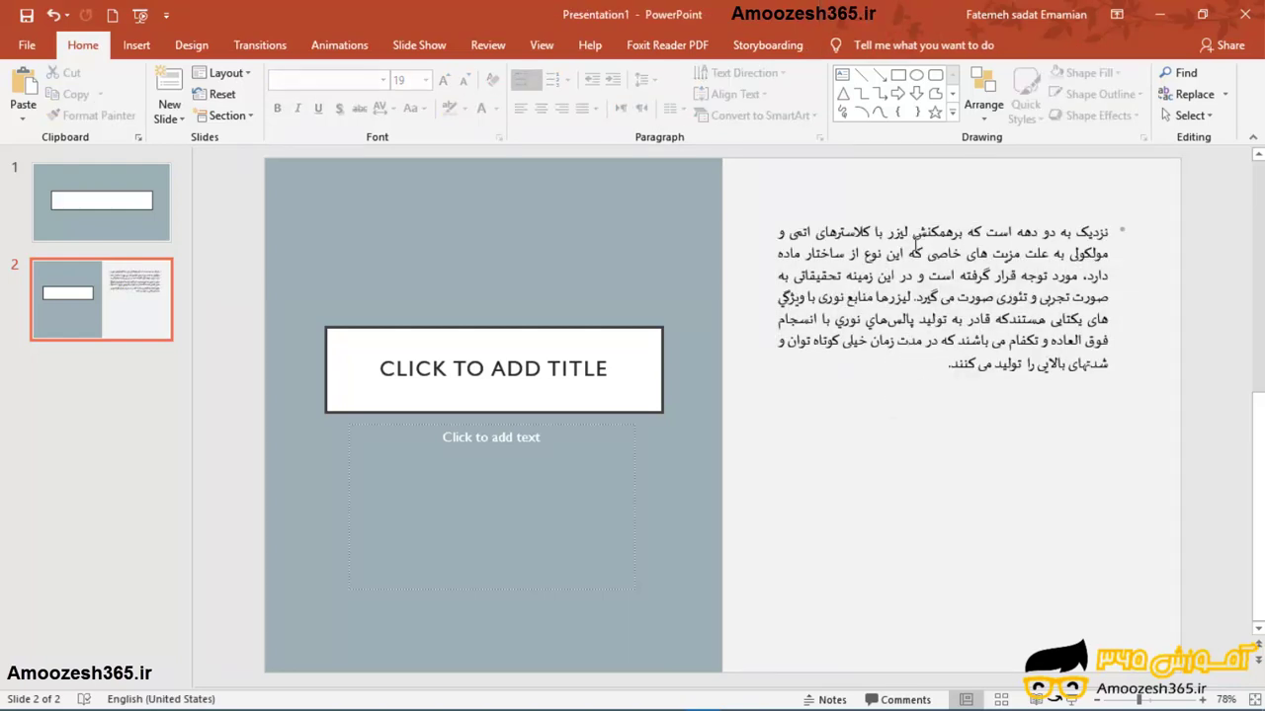
pyautogui.click(903, 296)
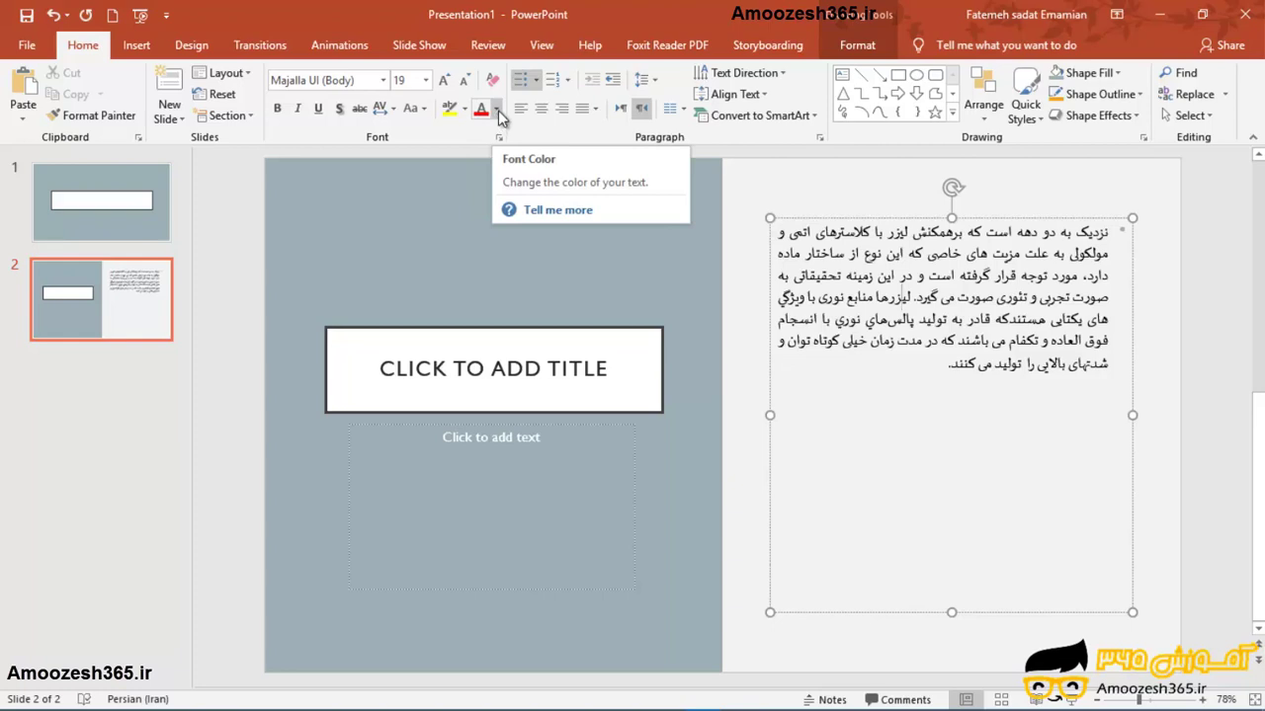
# Colour the word لیزرها with the grey-blue sampled from the slide background using the Eyedropper.
pyautogui.click(497, 109)
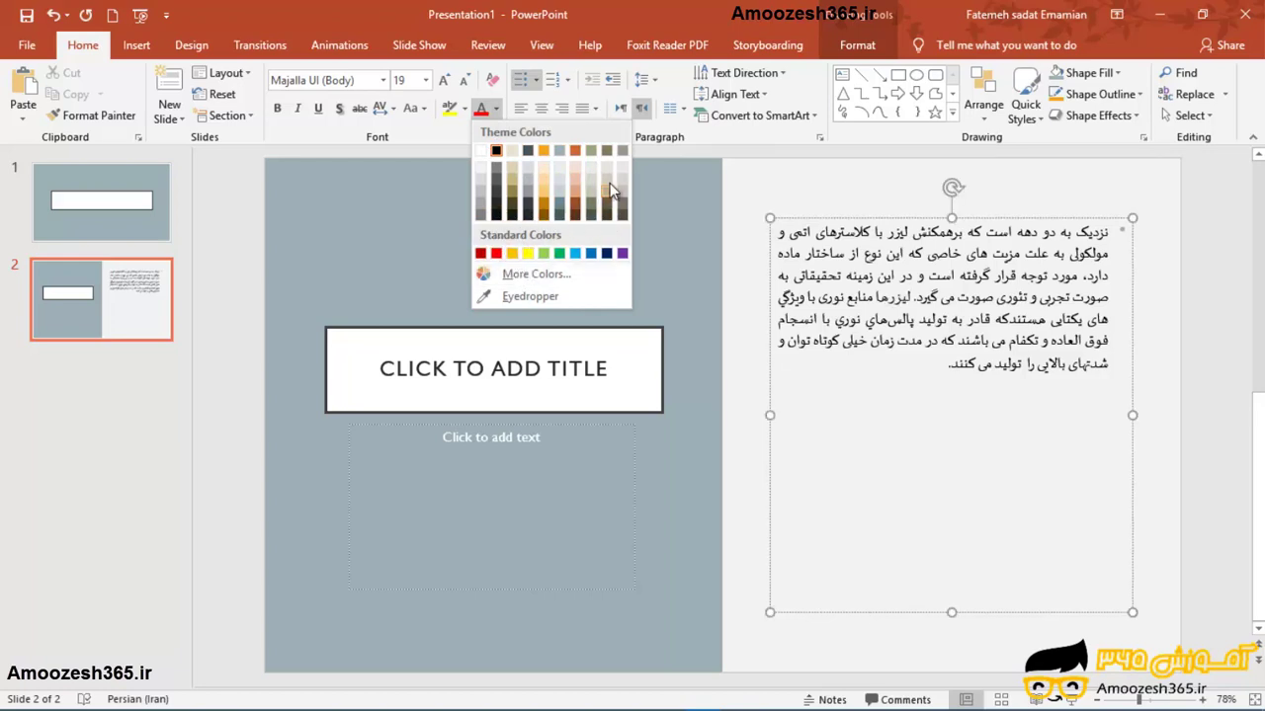
pyautogui.click(519, 276)
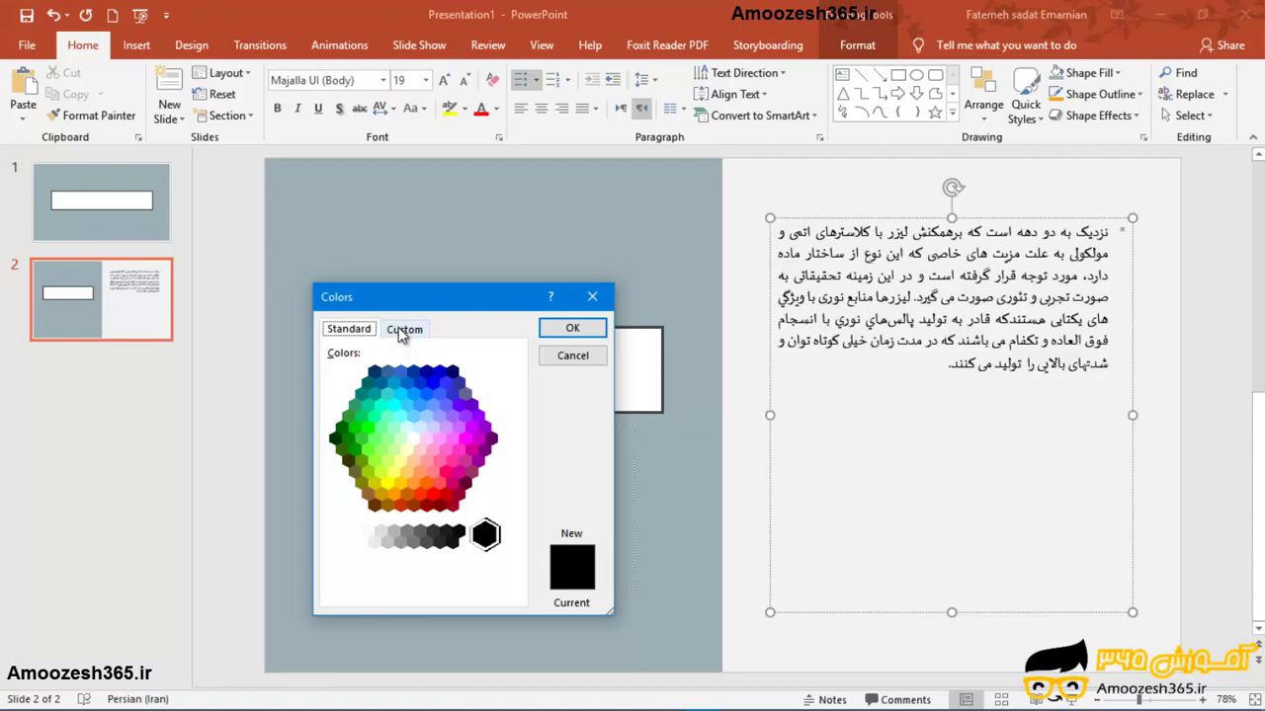
pyautogui.click(402, 338)
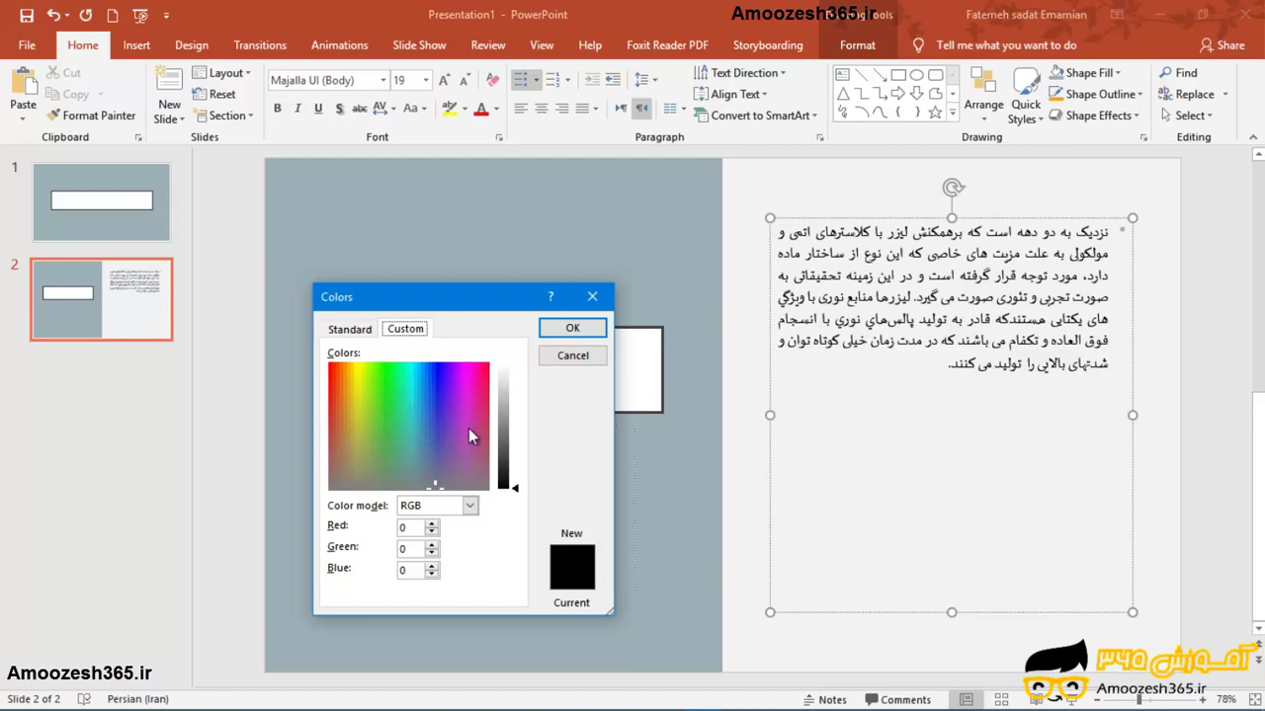
pyautogui.click(592, 296)
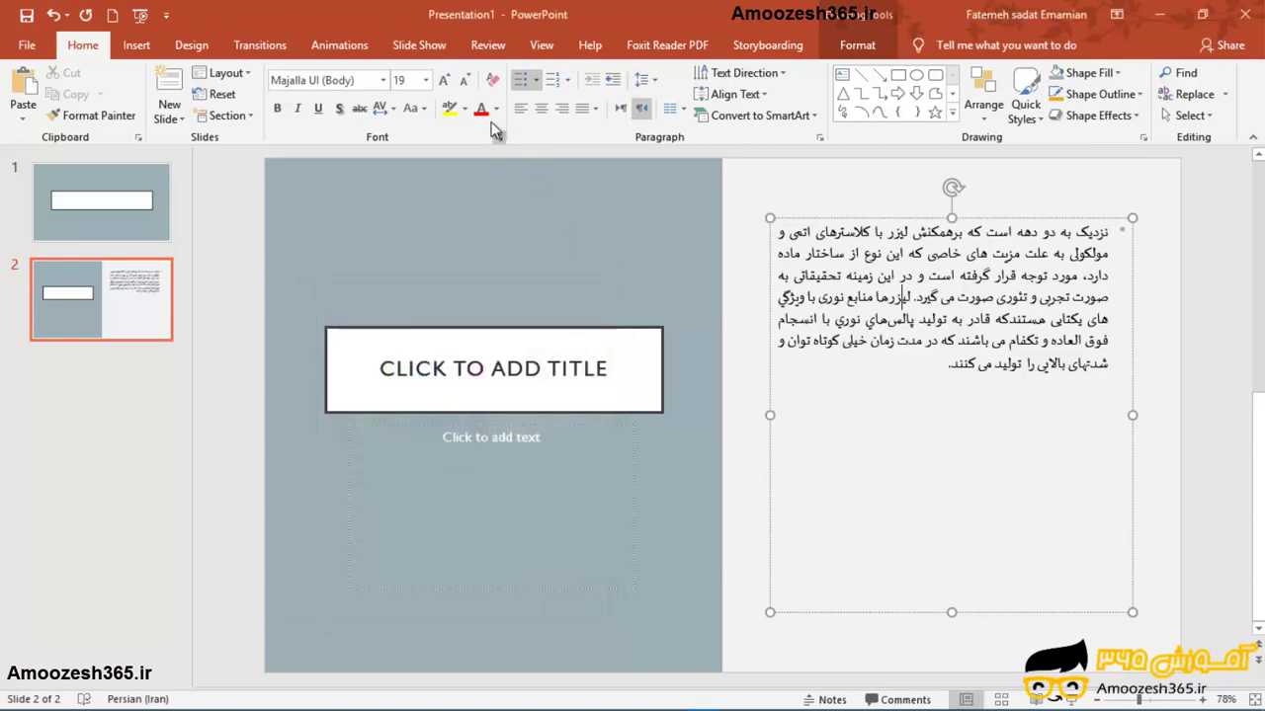
pyautogui.click(495, 109)
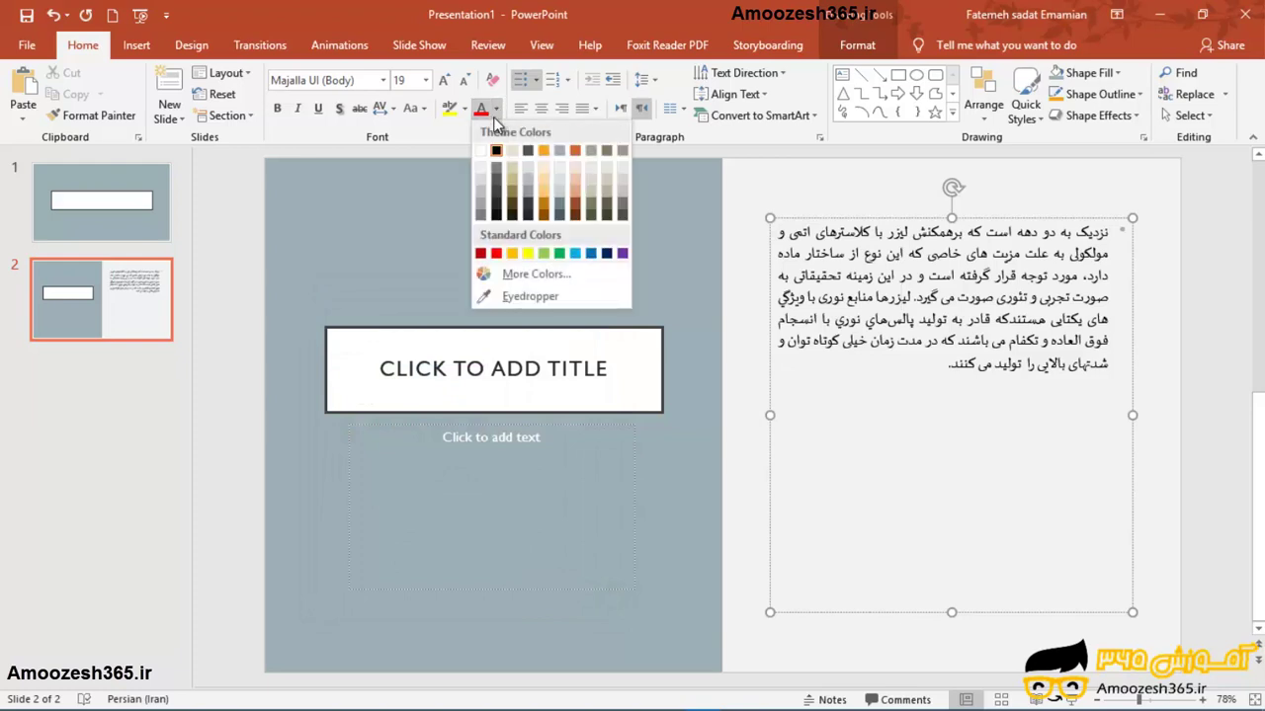
pyautogui.click(504, 295)
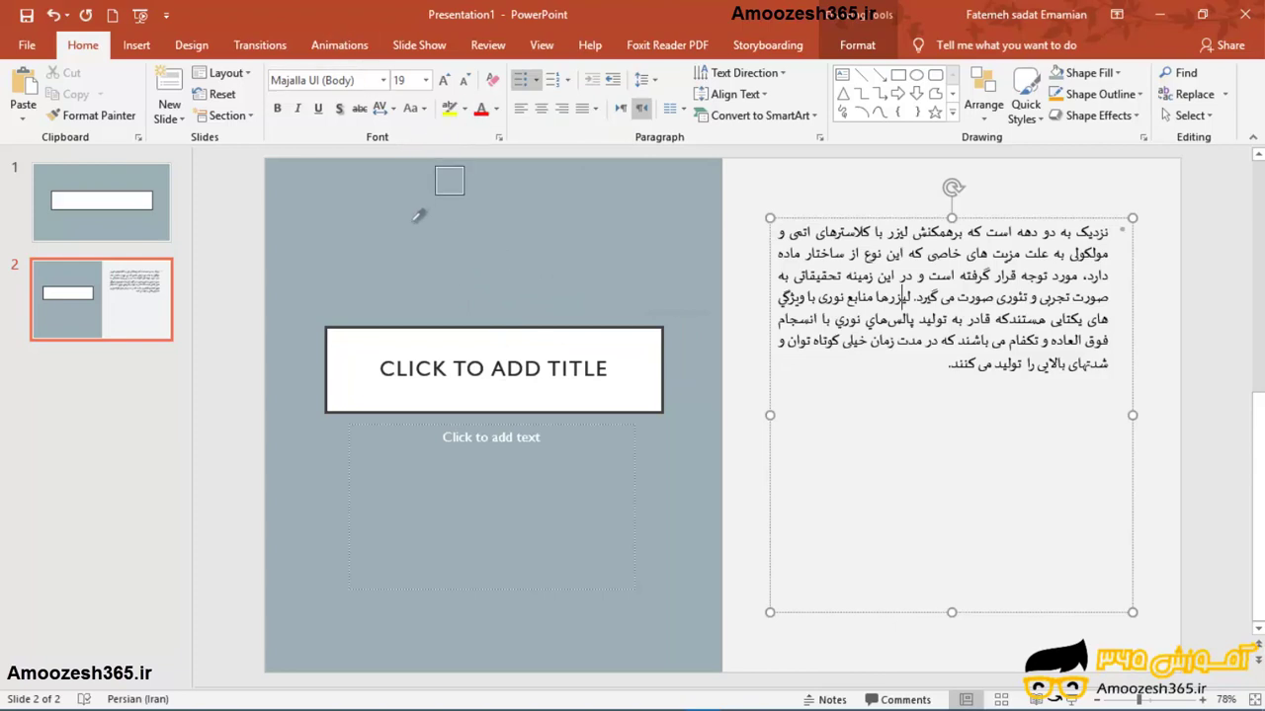
pyautogui.click(613, 294)
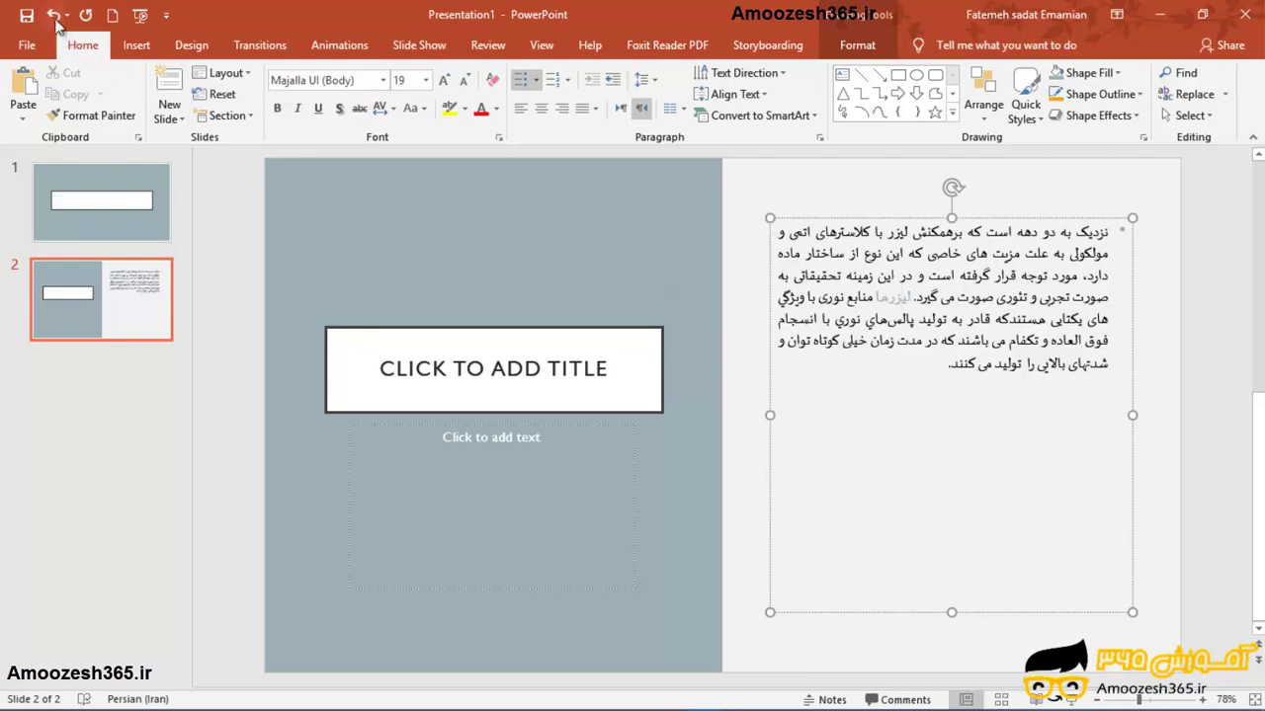
# Undo the grey-blue word colour and make the whole paragraph blue from the colour picker.
pyautogui.click(301, 209)
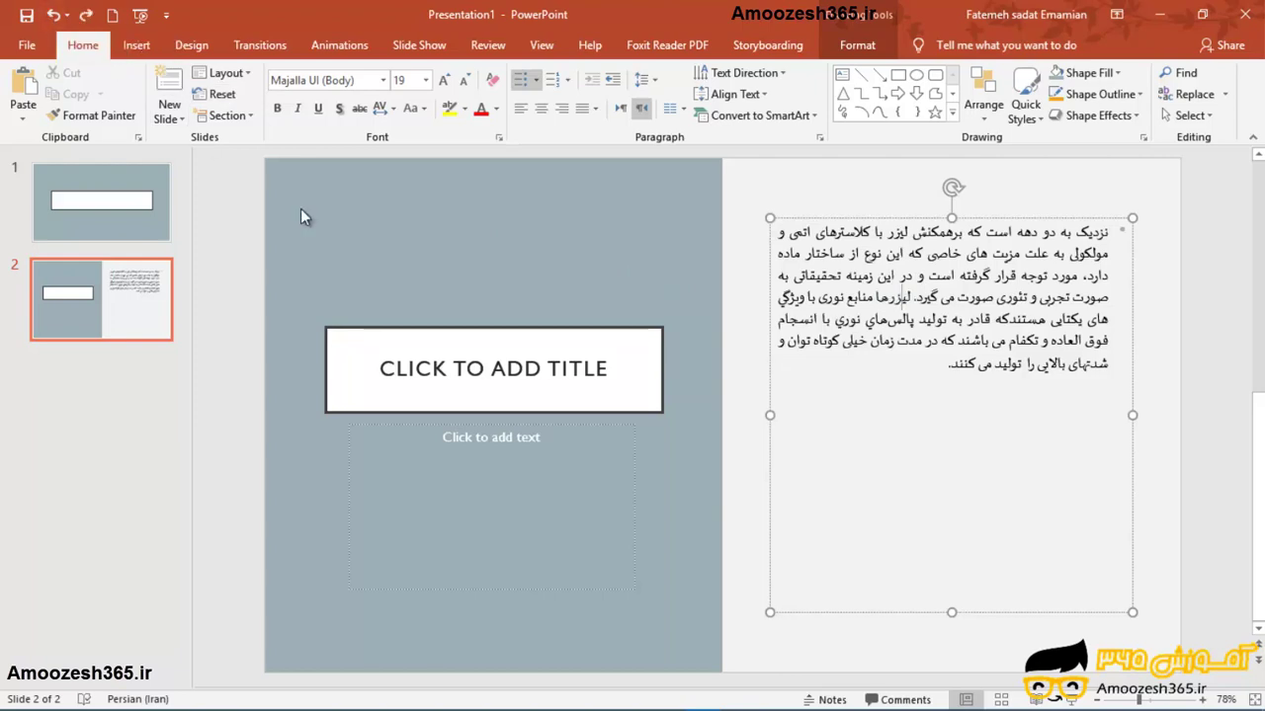
pyautogui.moveTo(943, 368); pyautogui.dragTo(1074, 253)
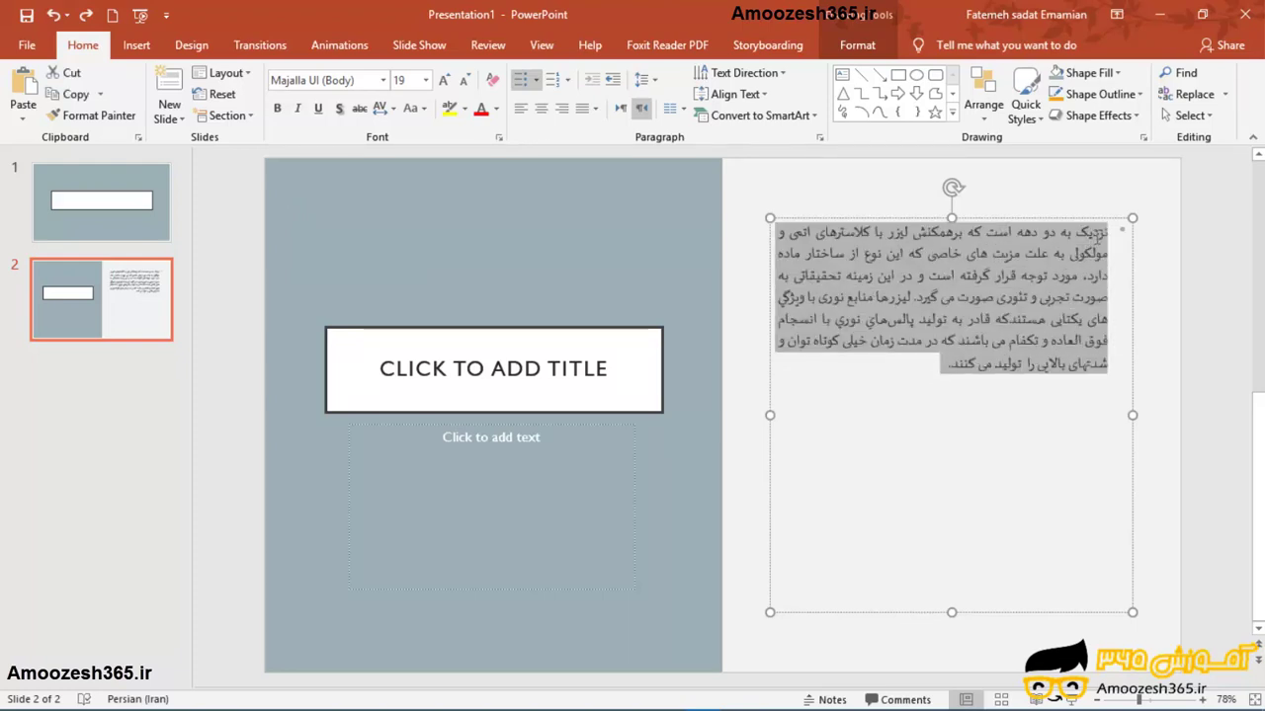
pyautogui.click(497, 111)
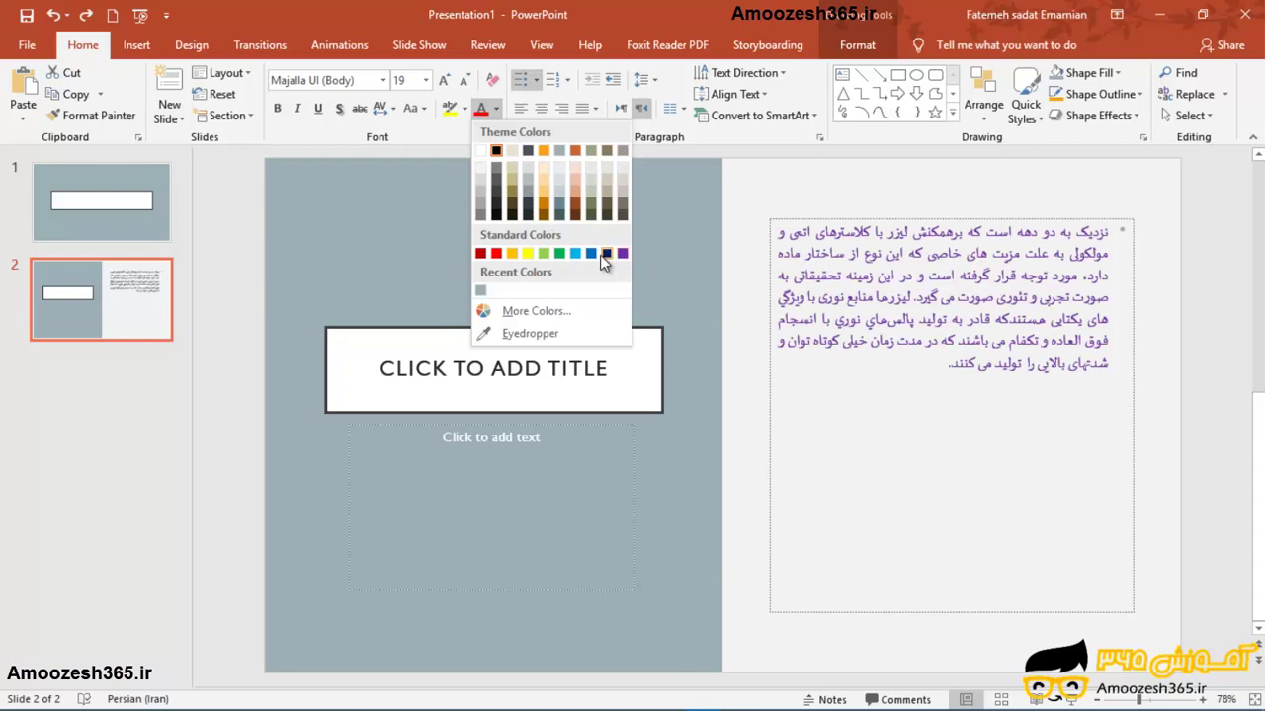
pyautogui.click(544, 311)
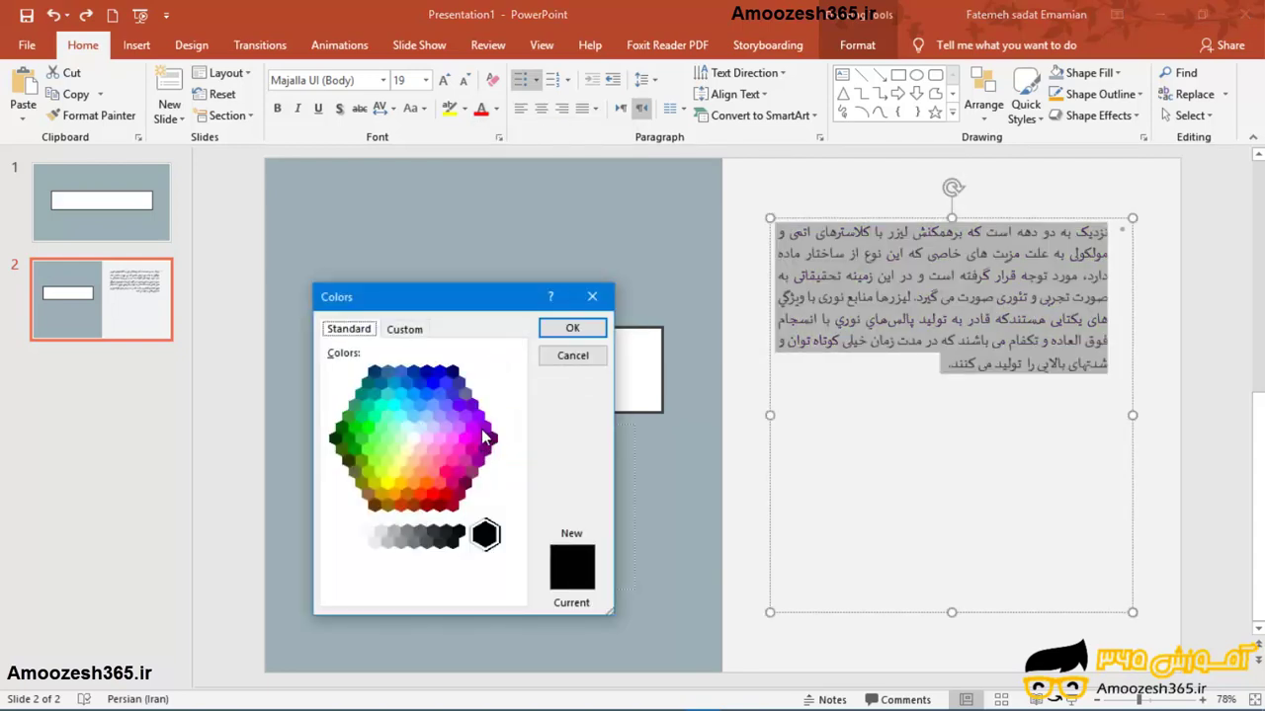
pyautogui.click(427, 395)
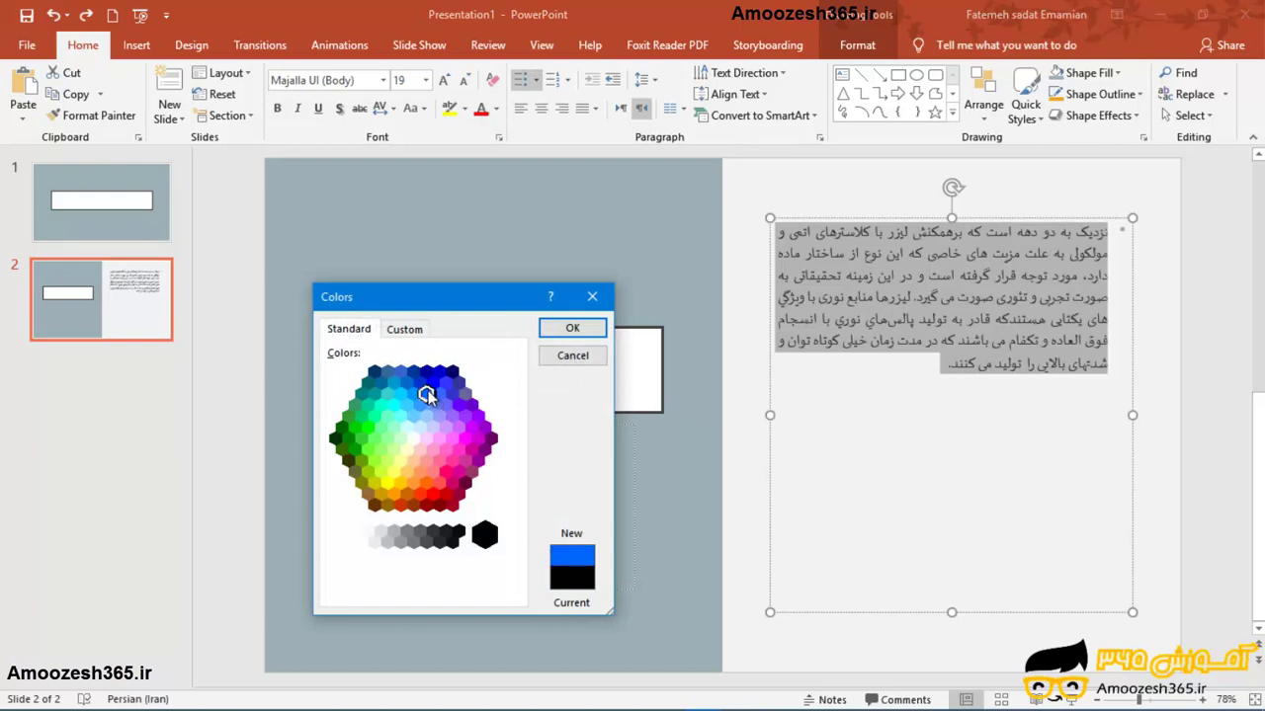
pyautogui.click(553, 334)
pyautogui.click(866, 399)
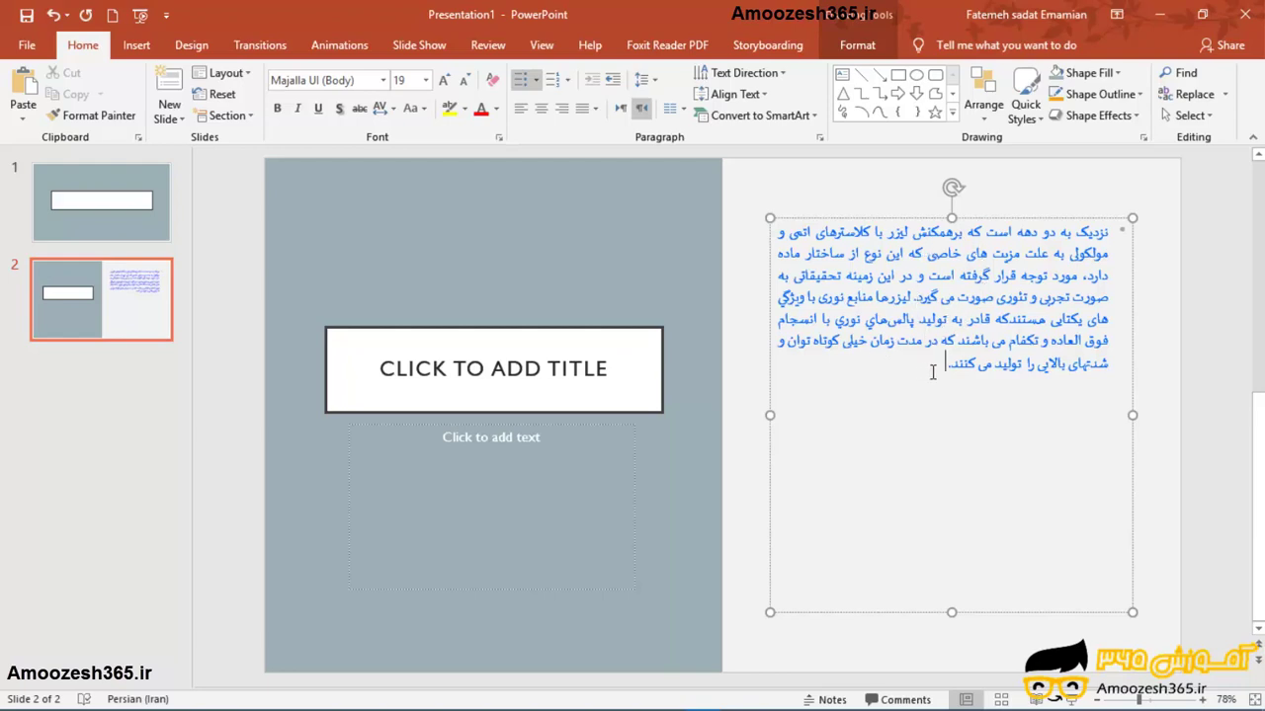
# Select the blue Persian paragraph and set it in B Roya at size 20.
pyautogui.moveTo(937, 371); pyautogui.dragTo(1110, 227)
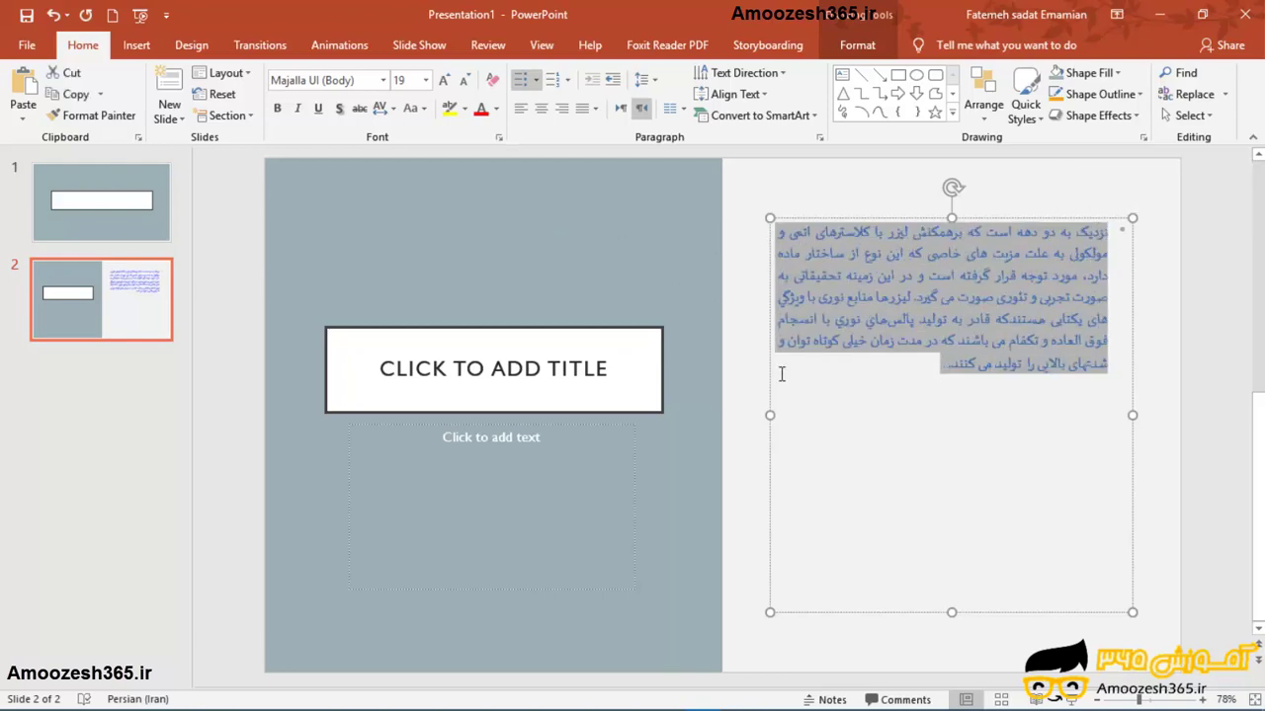
pyautogui.click(383, 81)
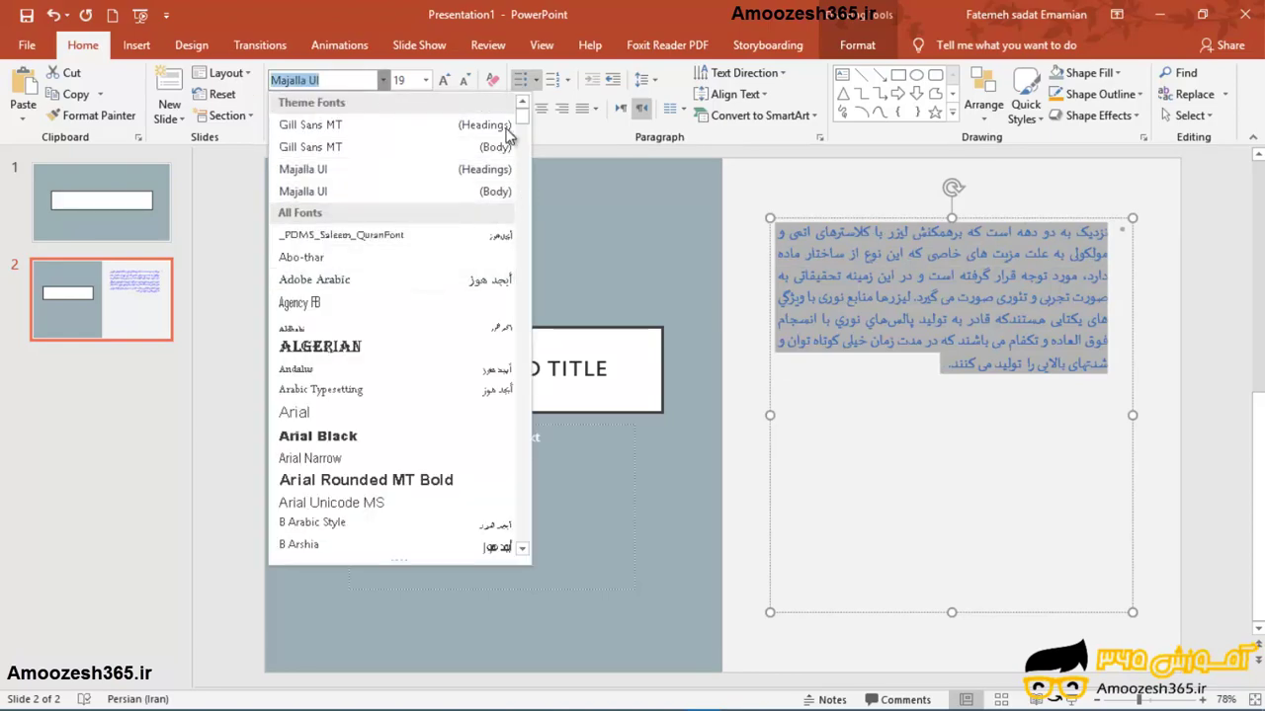
pyautogui.moveTo(524, 126); pyautogui.dragTo(523, 136)
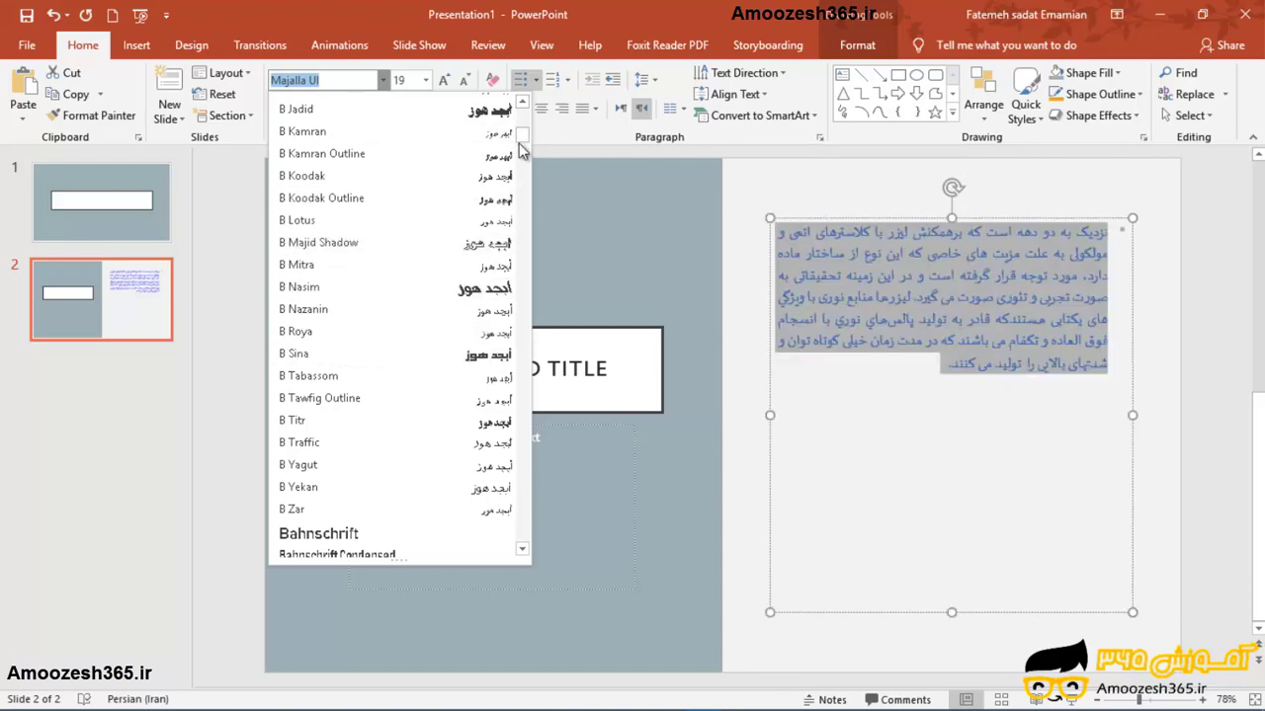
pyautogui.moveTo(524, 141); pyautogui.dragTo(521, 136)
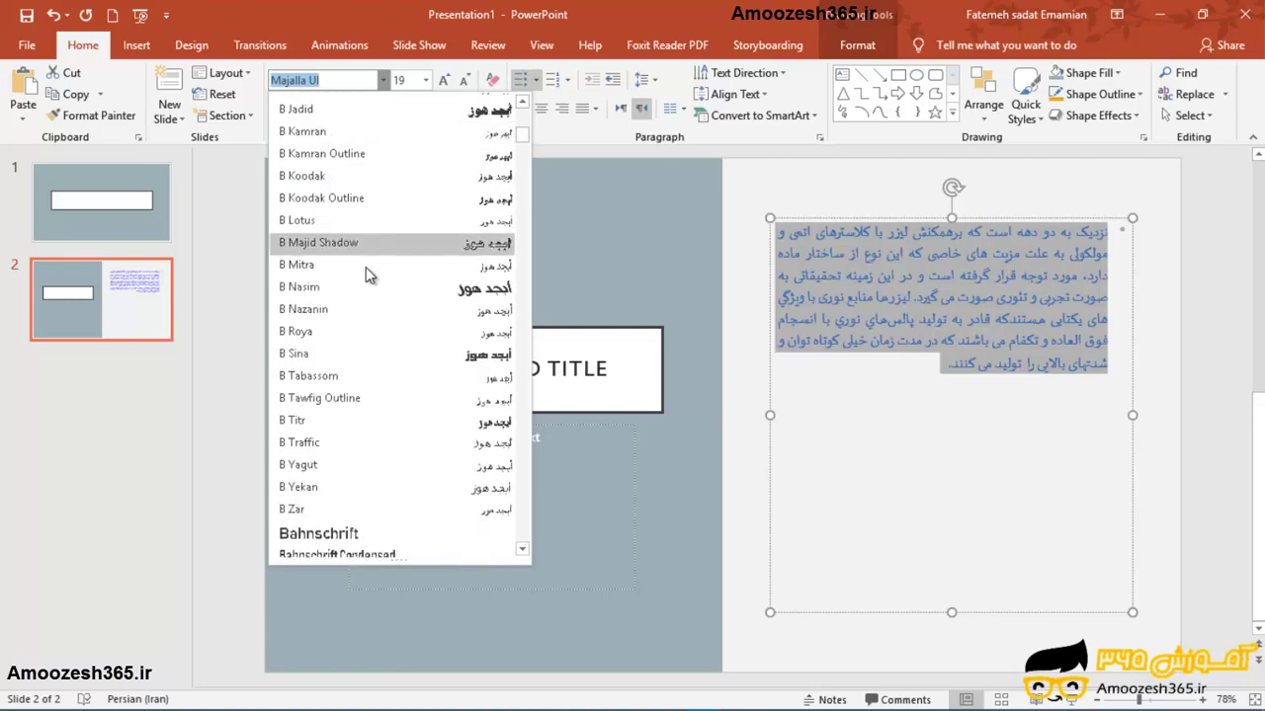
pyautogui.click(314, 336)
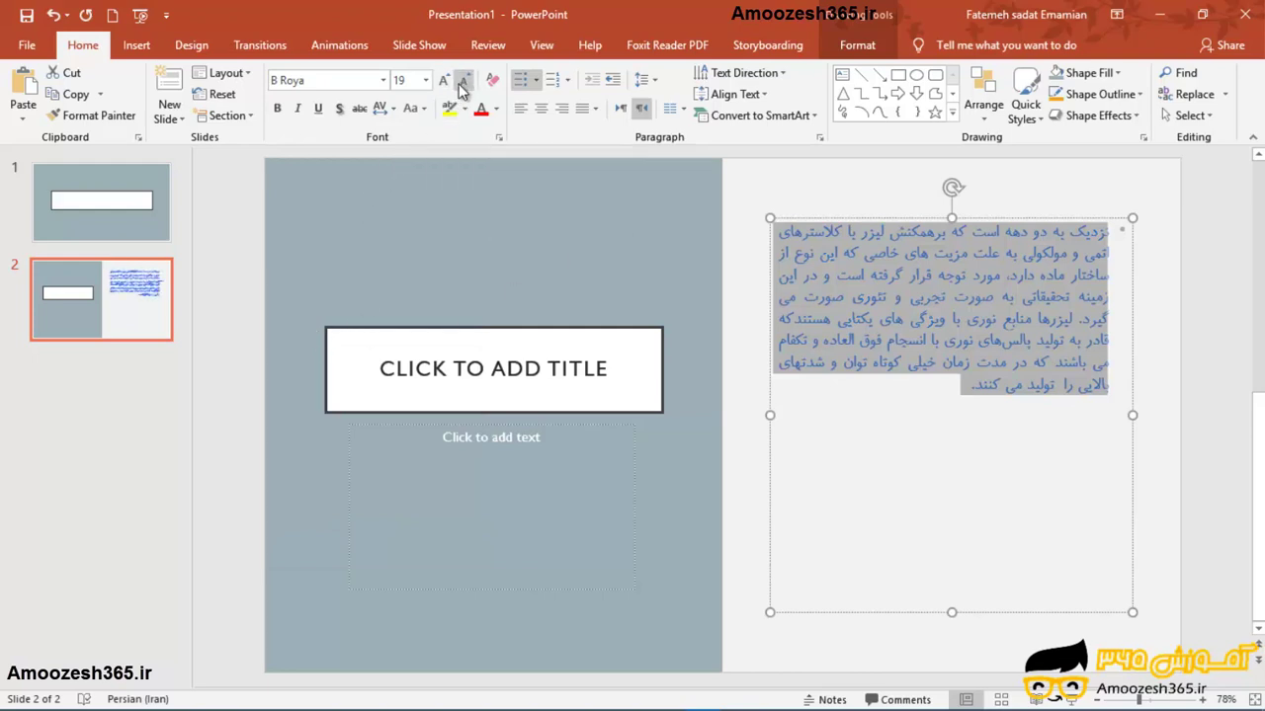
pyautogui.click(428, 81)
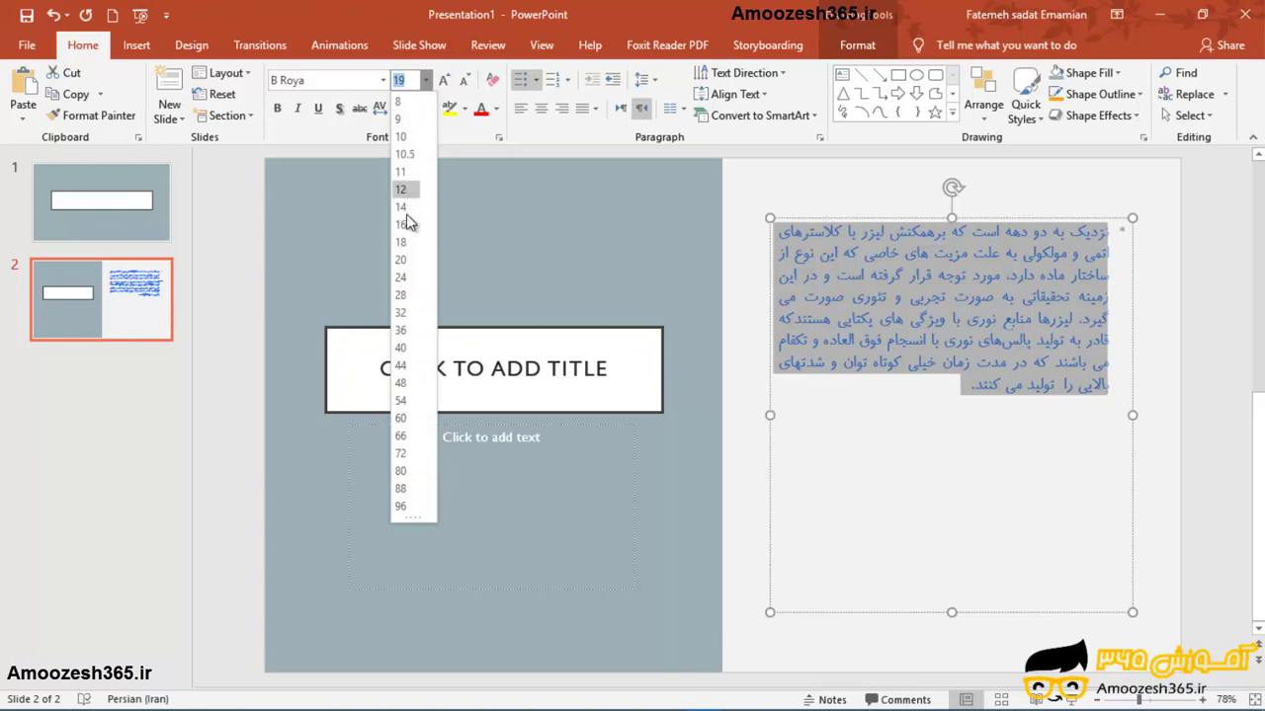
pyautogui.click(403, 261)
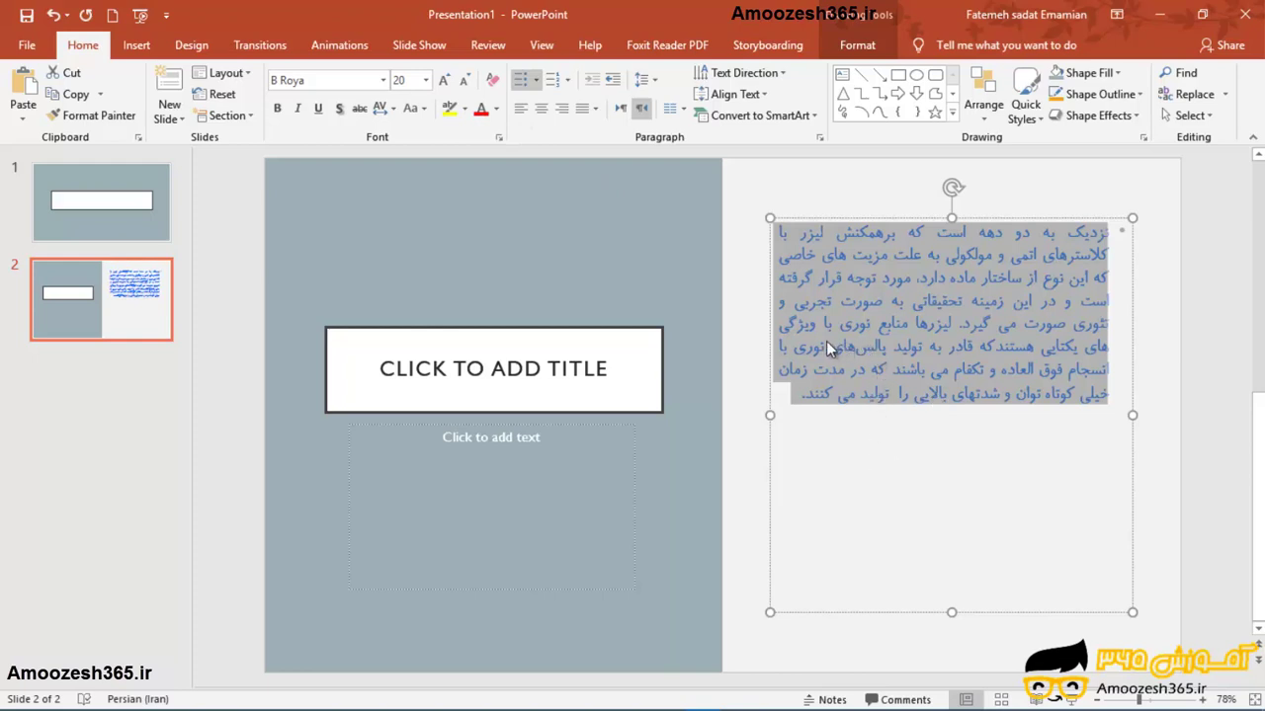
# Set the paragraph's font style to Bold Italic in the Font dialog.
pyautogui.click(499, 138)
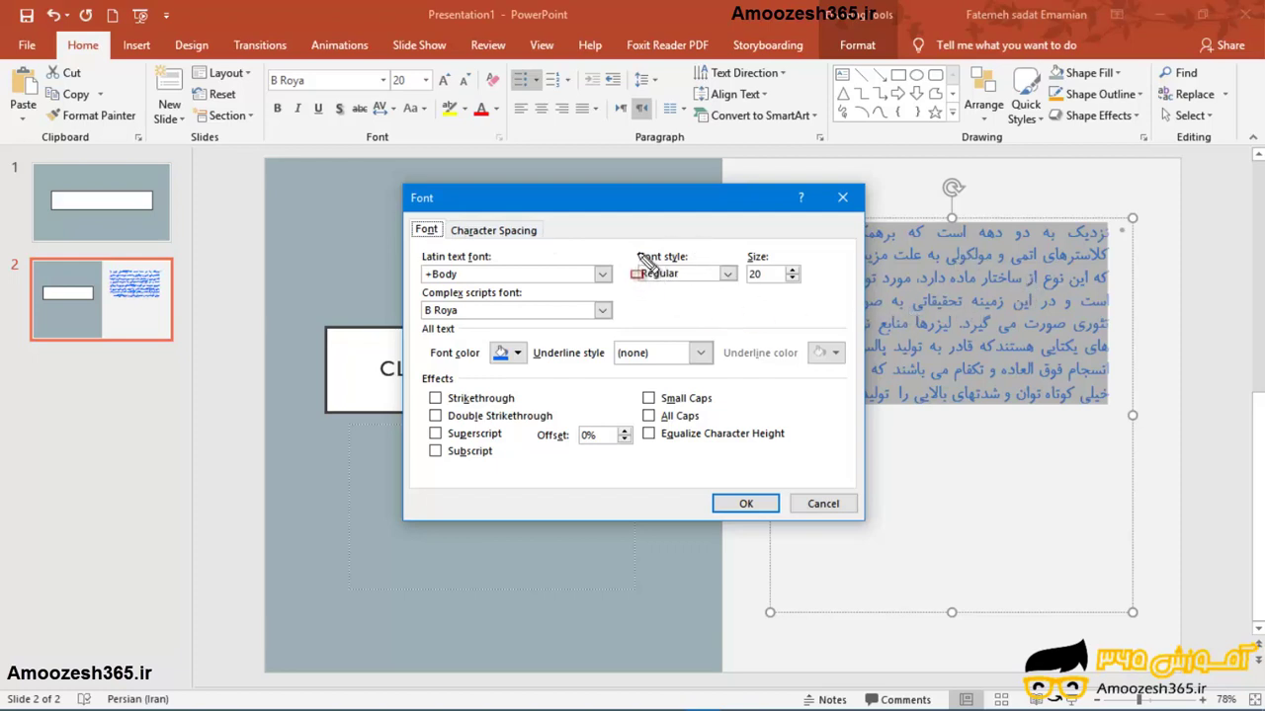
pyautogui.moveTo(637, 247); pyautogui.dragTo(737, 294)
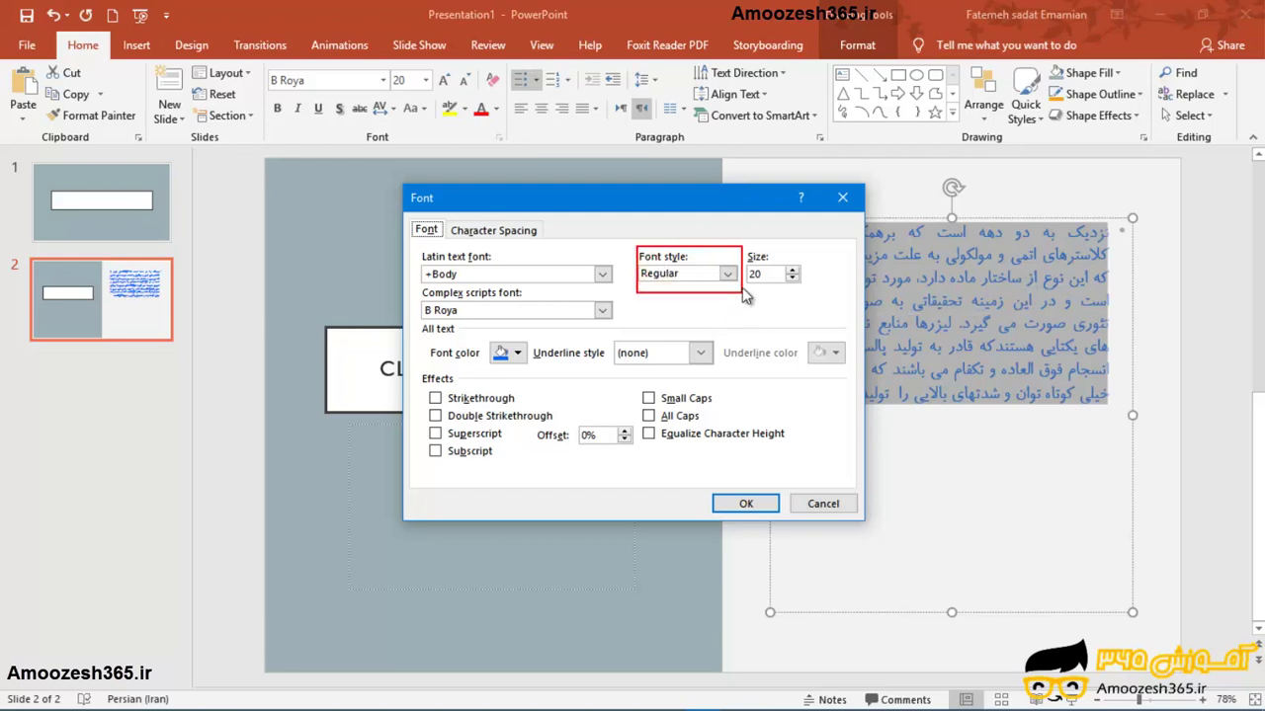
pyautogui.press('Escape')
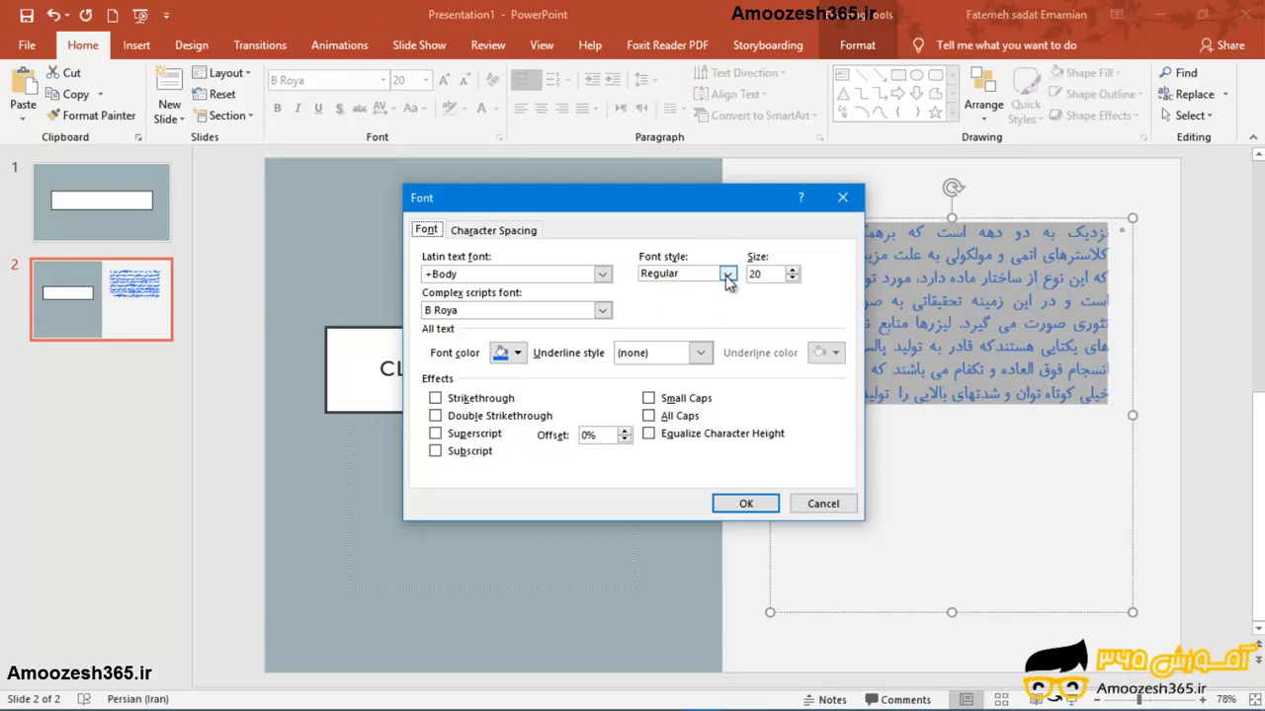
pyautogui.click(727, 276)
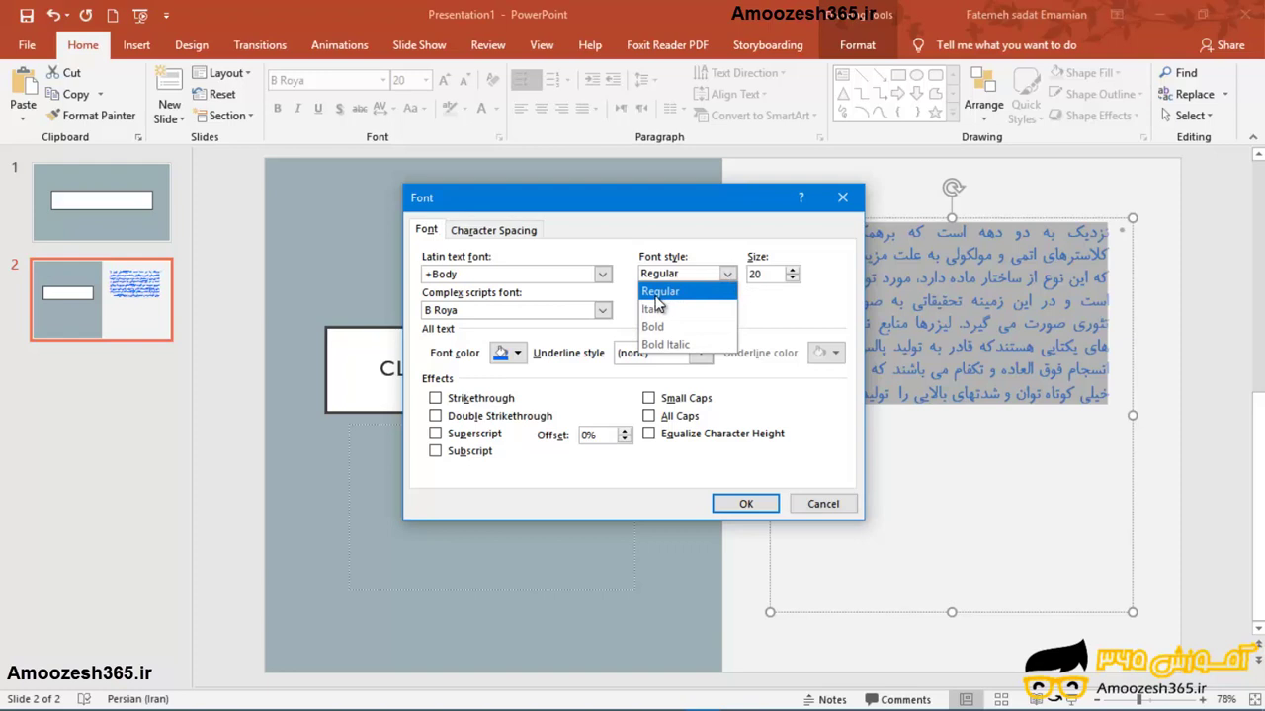
pyautogui.click(662, 346)
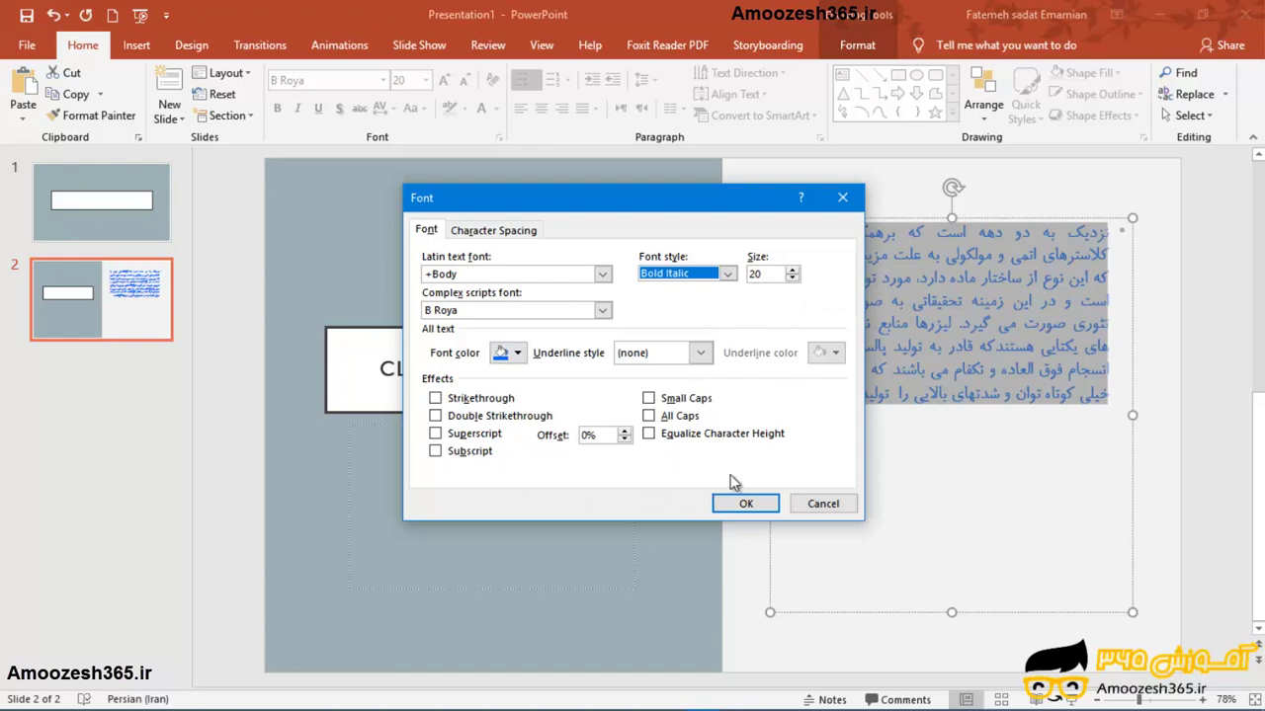
pyautogui.click(736, 506)
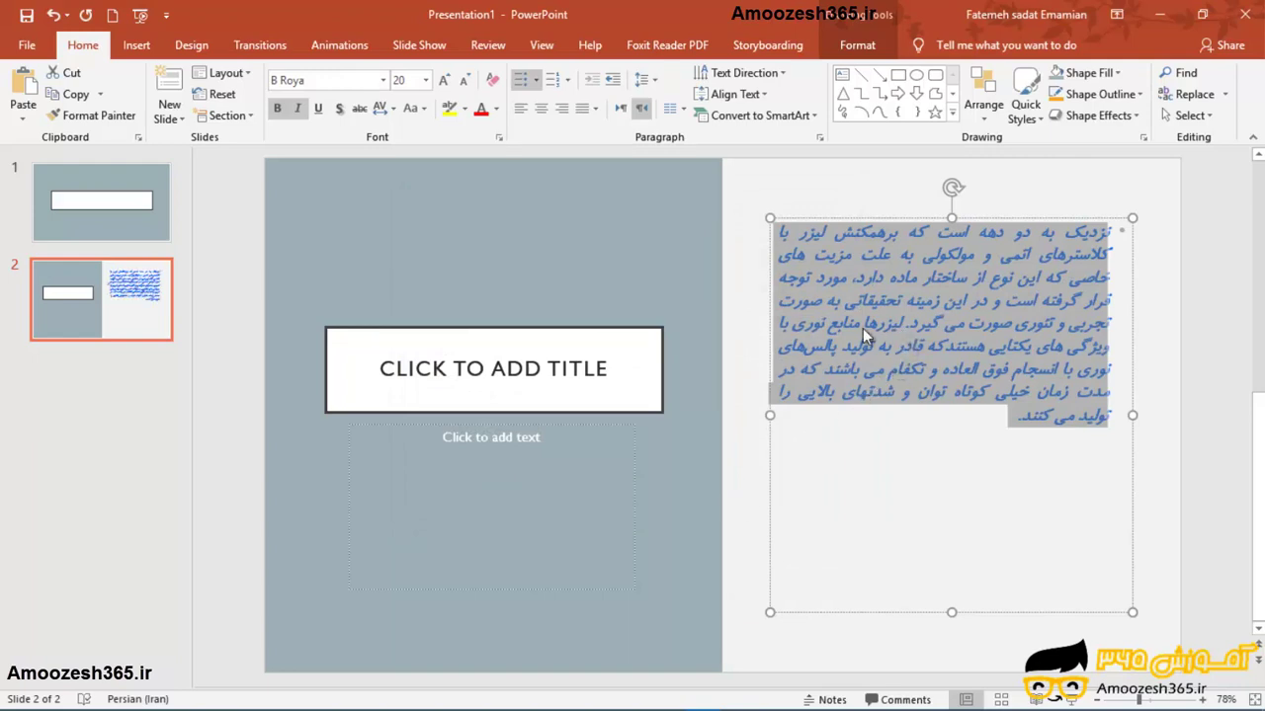
# Colour the word کلاستر at the start of the second line red.
pyautogui.click(948, 404)
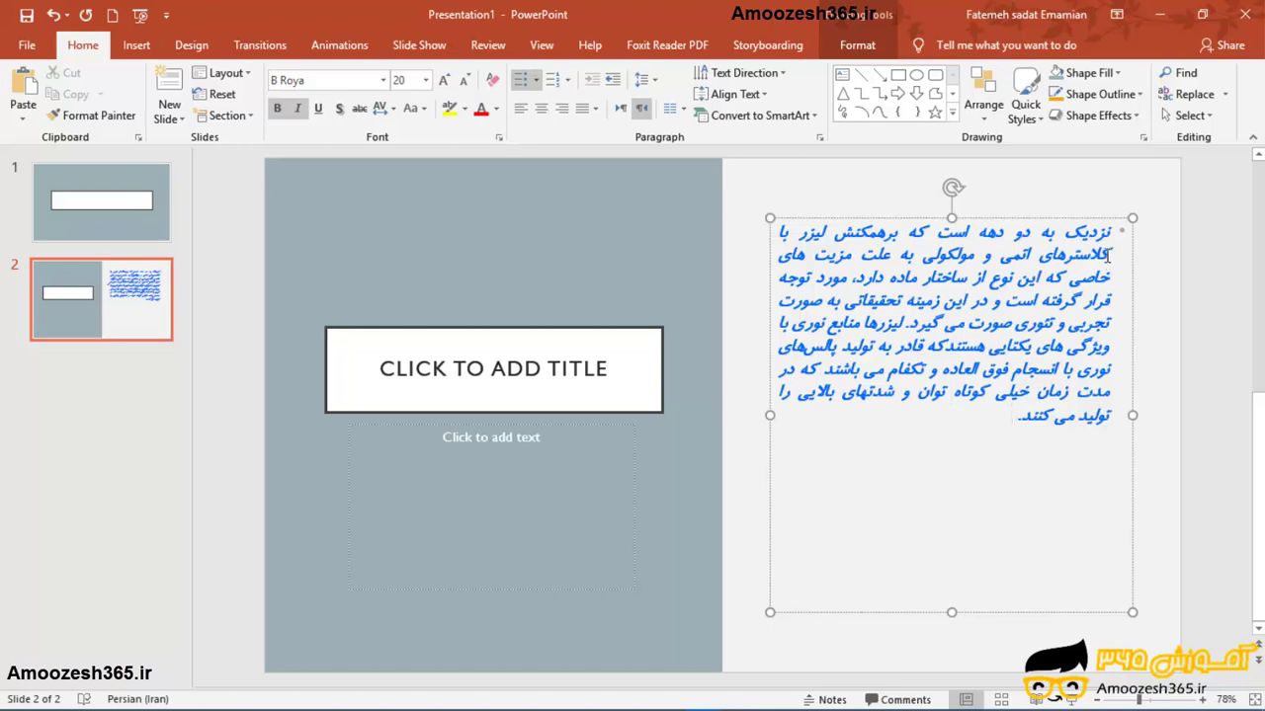
pyautogui.moveTo(1108, 255); pyautogui.dragTo(1064, 256)
pyautogui.click(496, 109)
pyautogui.click(496, 253)
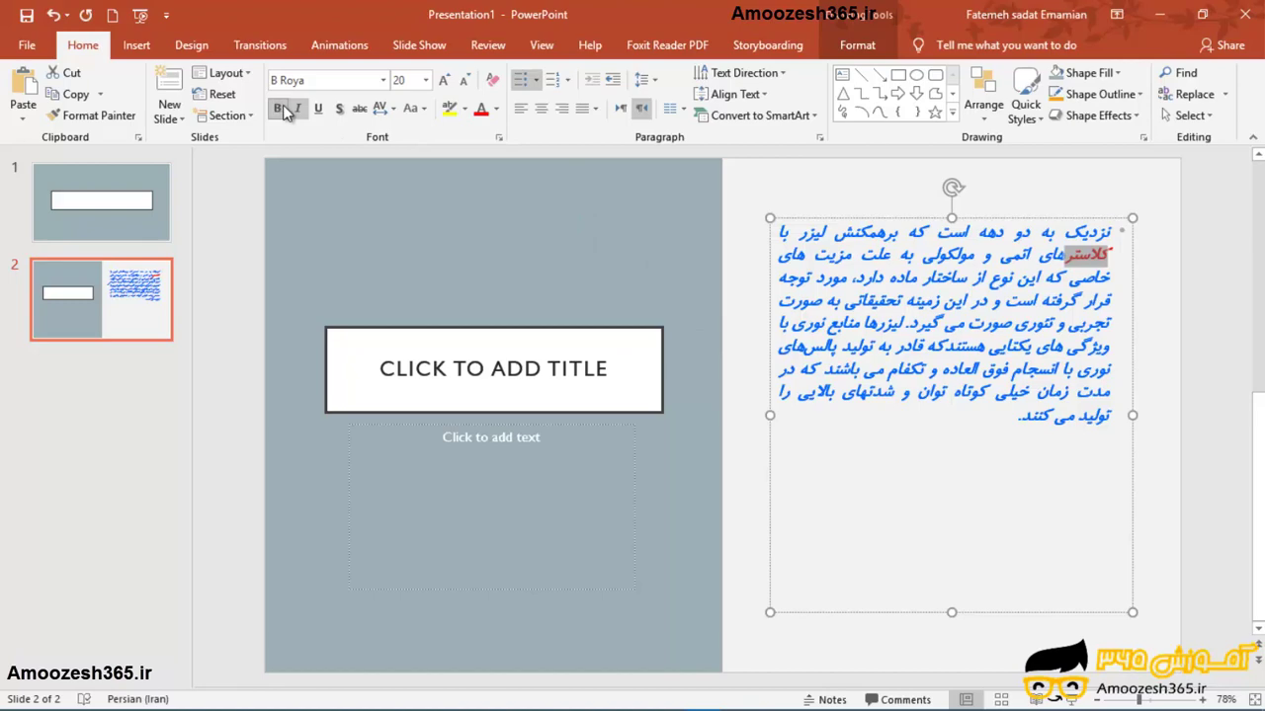
# Change کلاستر's font style from Bold Italic to plain Bold in the Font dialog.
pyautogui.click(500, 139)
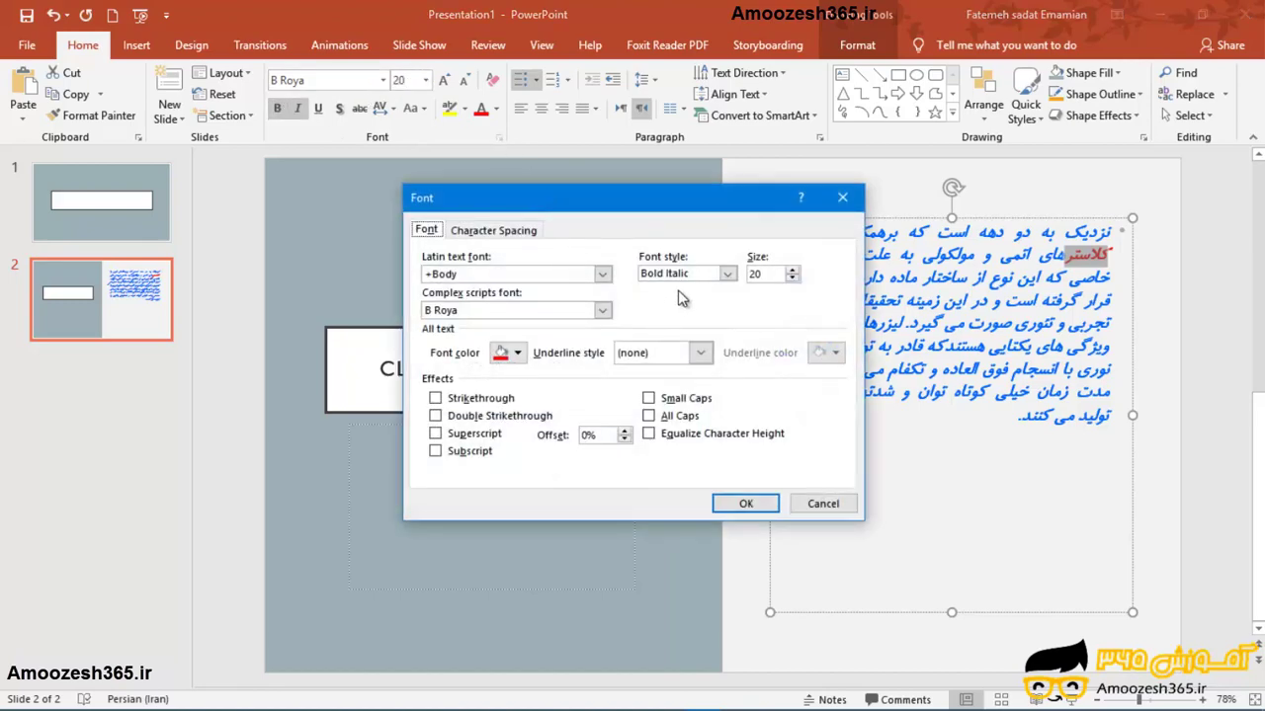
pyautogui.click(726, 274)
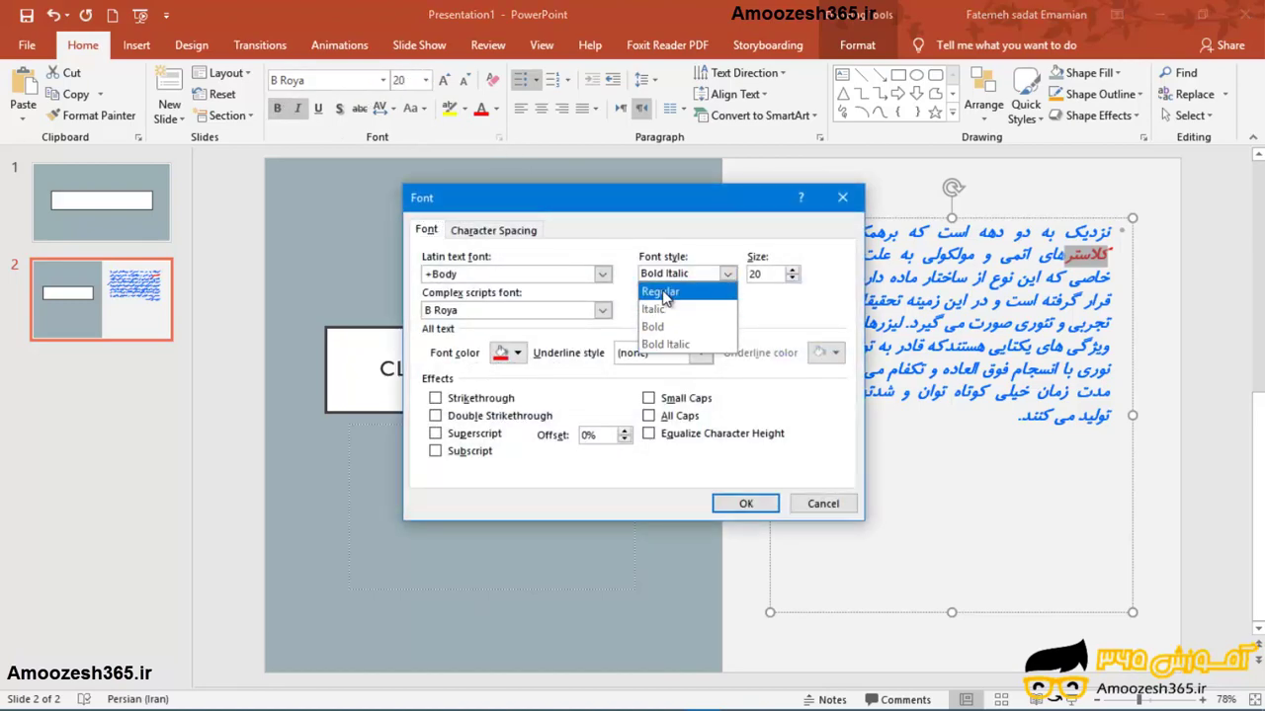
pyautogui.click(654, 327)
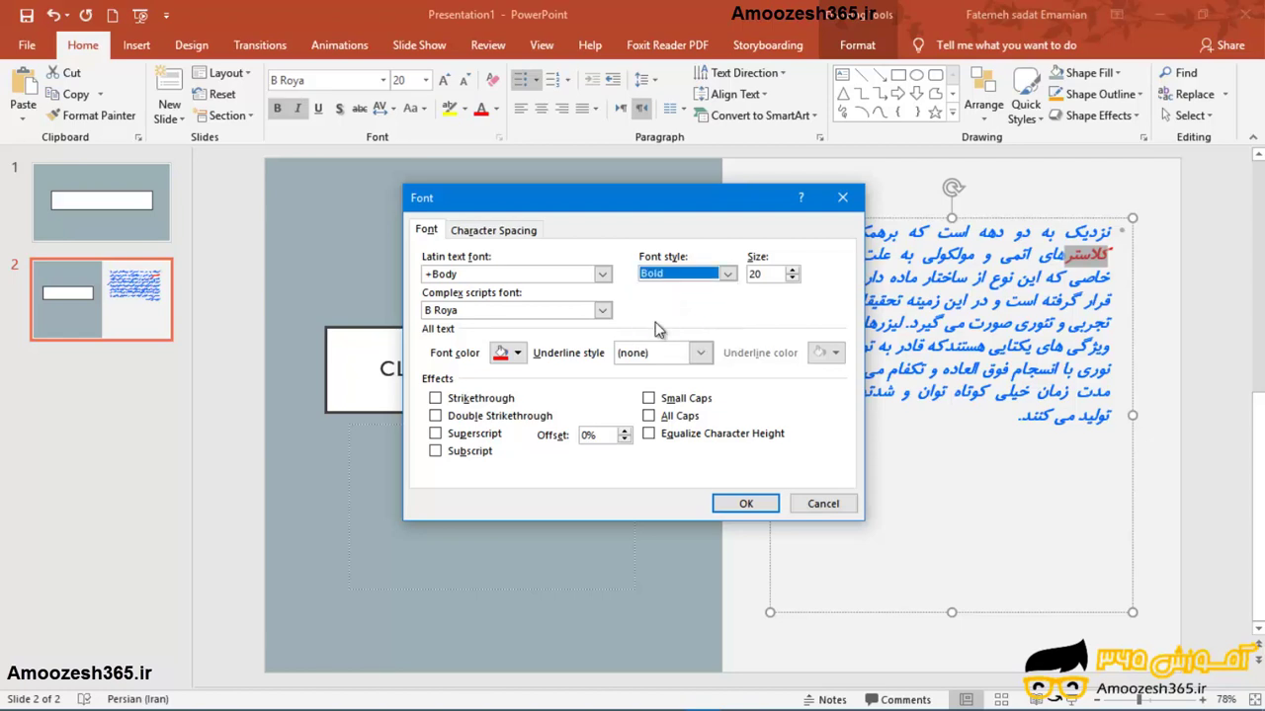
pyautogui.click(748, 505)
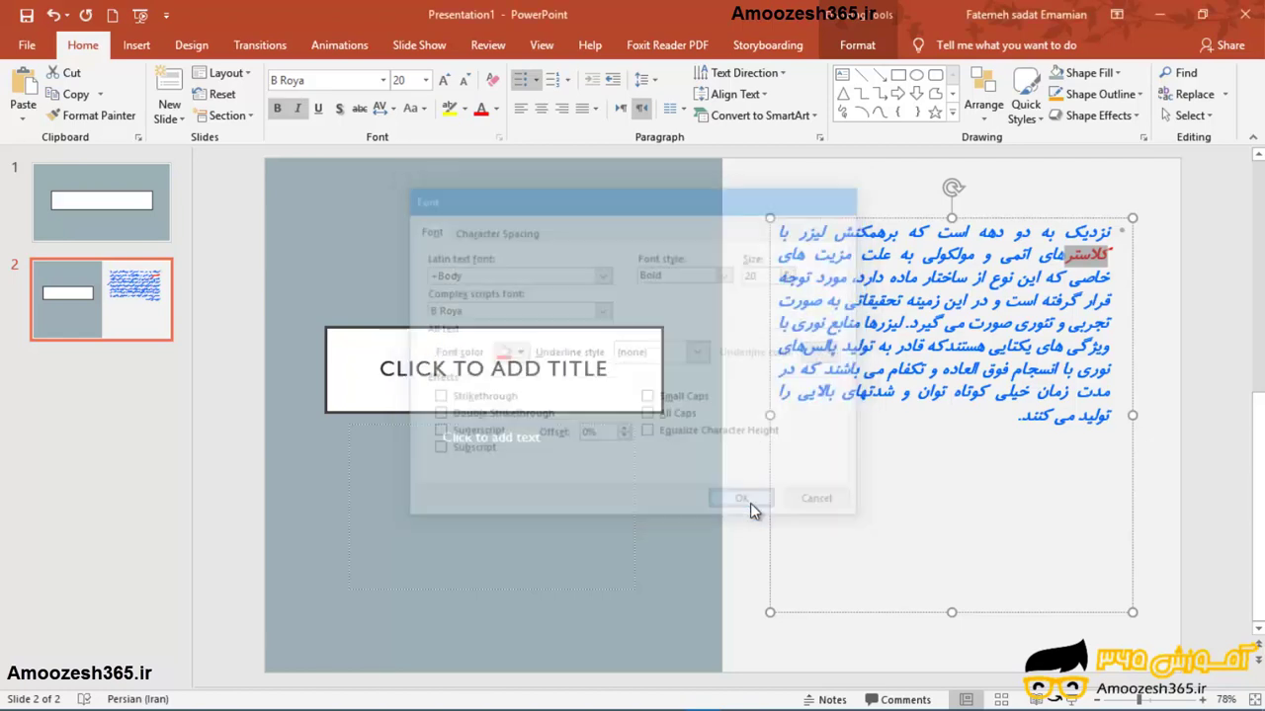